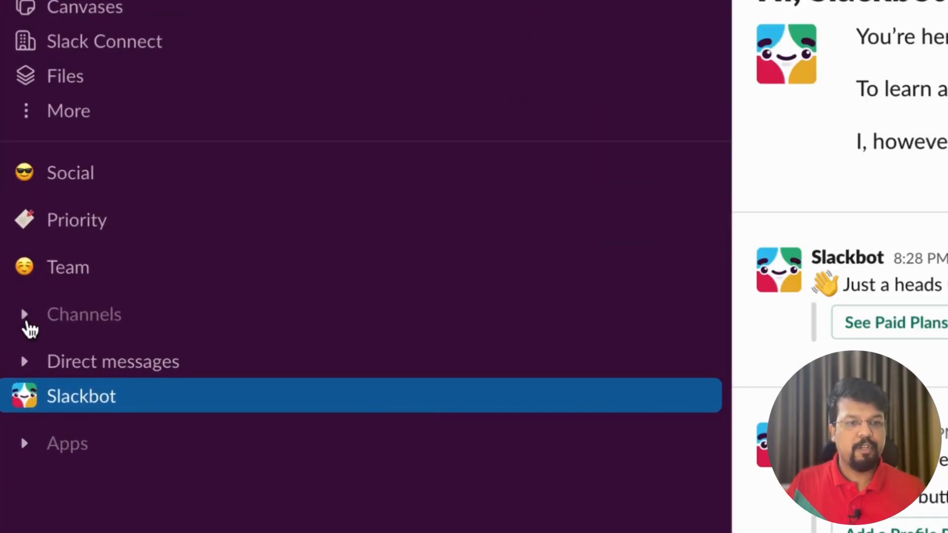
# Create a public channel named sample-channel-for-demo, open to anyone in the Discover Salesforce workspace, and skip adding people
pyautogui.click(24, 316)
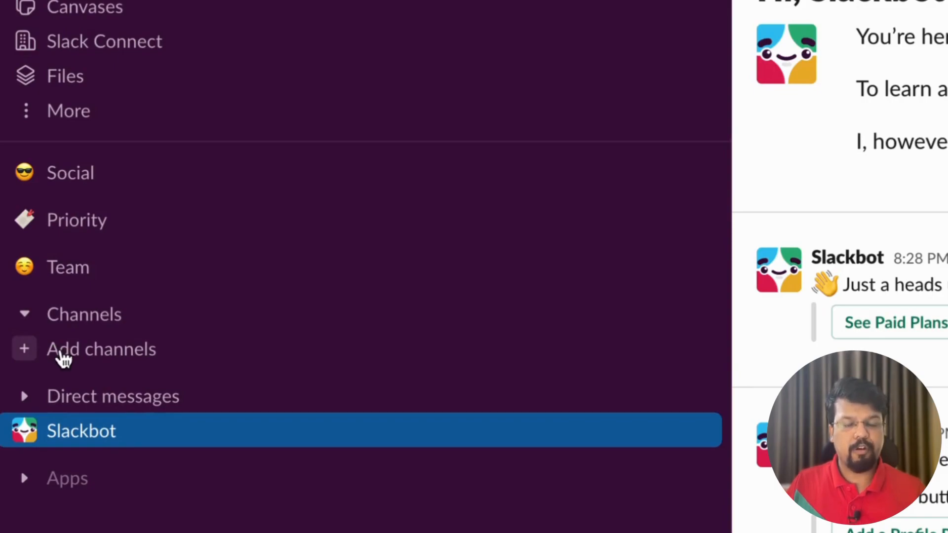
pyautogui.click(61, 352)
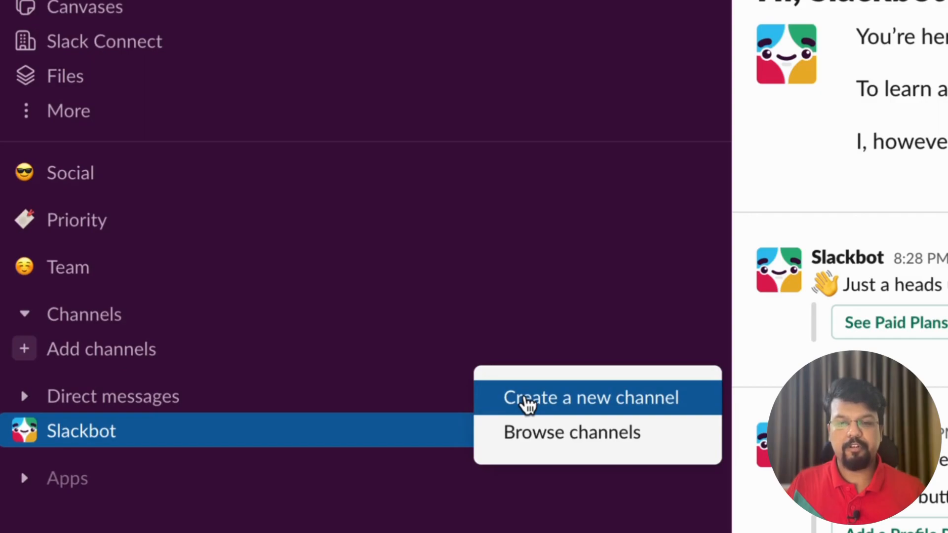
pyautogui.click(526, 397)
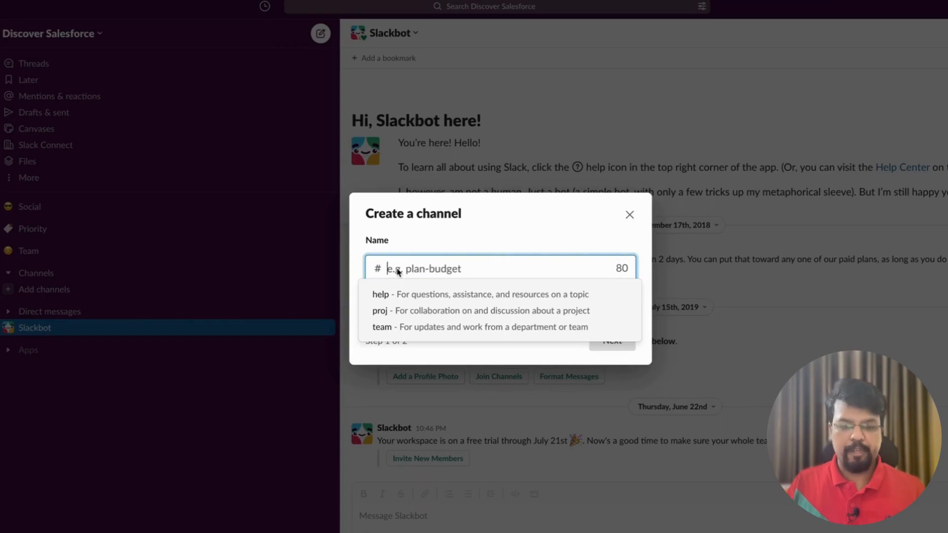
pyautogui.write('sample')
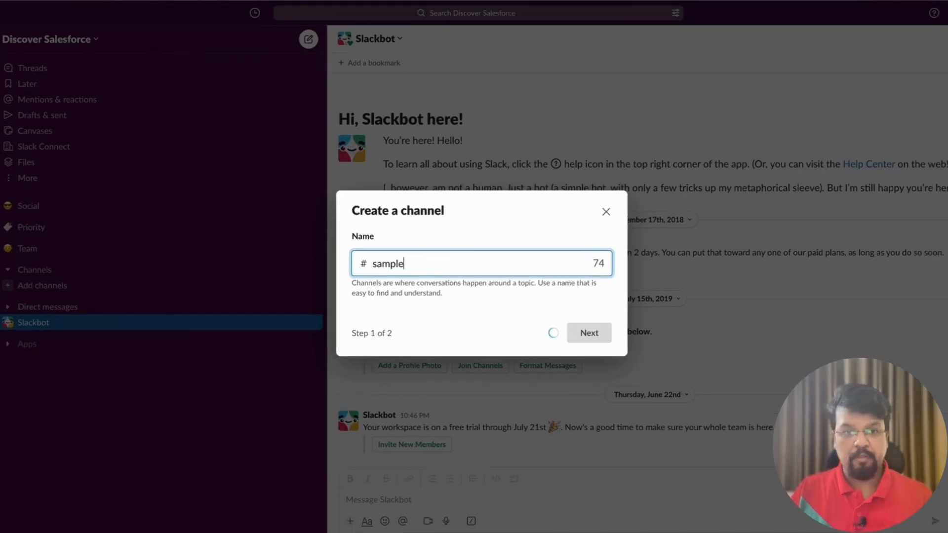
pyautogui.write('-channe')
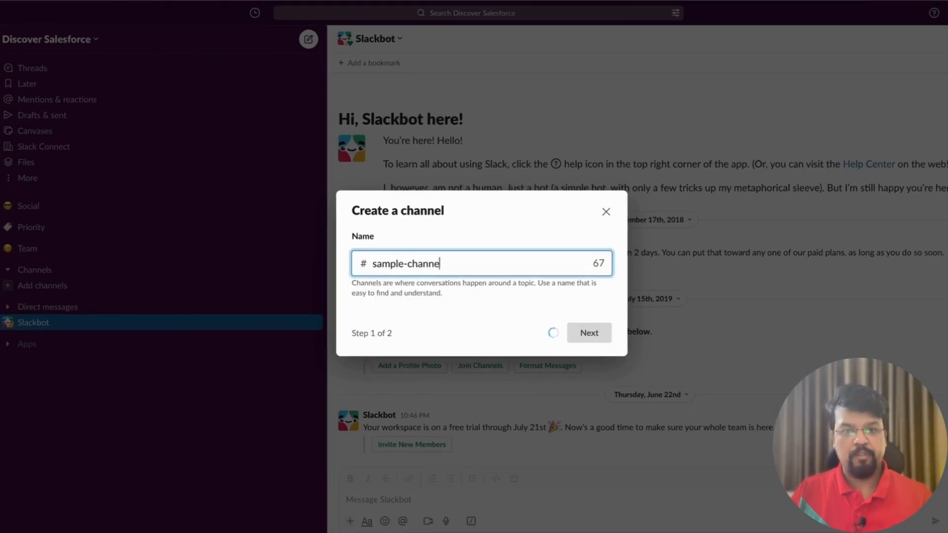
pyautogui.write('l-for-demo')
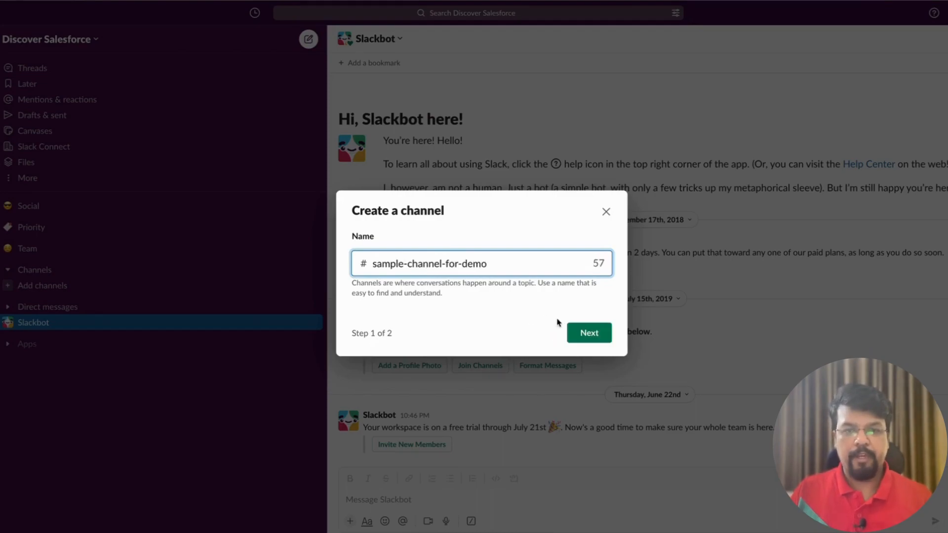
pyautogui.click(586, 335)
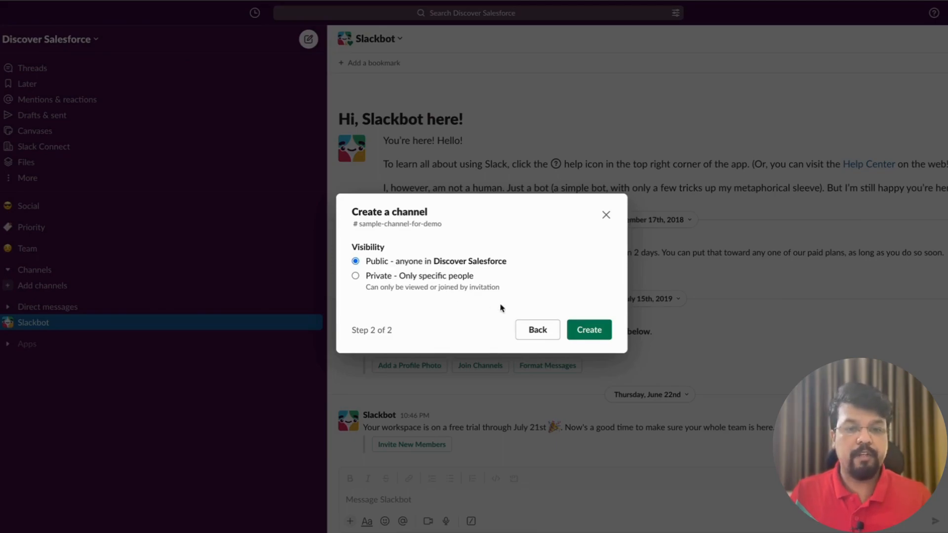
pyautogui.click(579, 336)
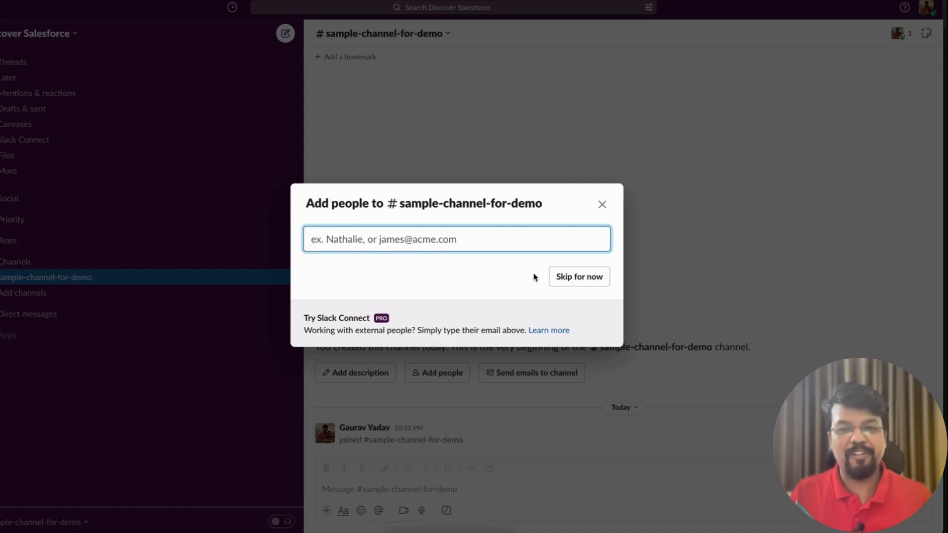
pyautogui.click(557, 279)
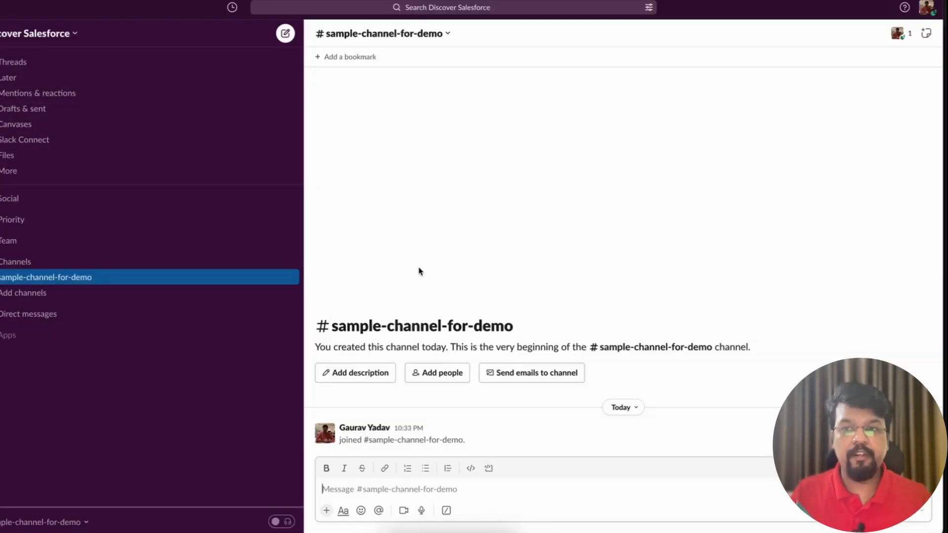
# Set the channel's description to "this is demo sample channel for you tube video"
pyautogui.click(359, 373)
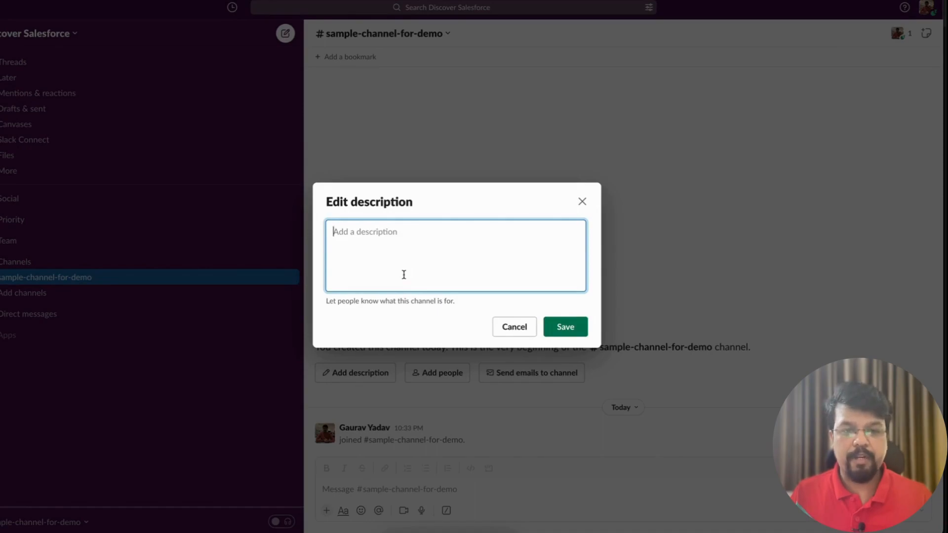
pyautogui.write('this is d')
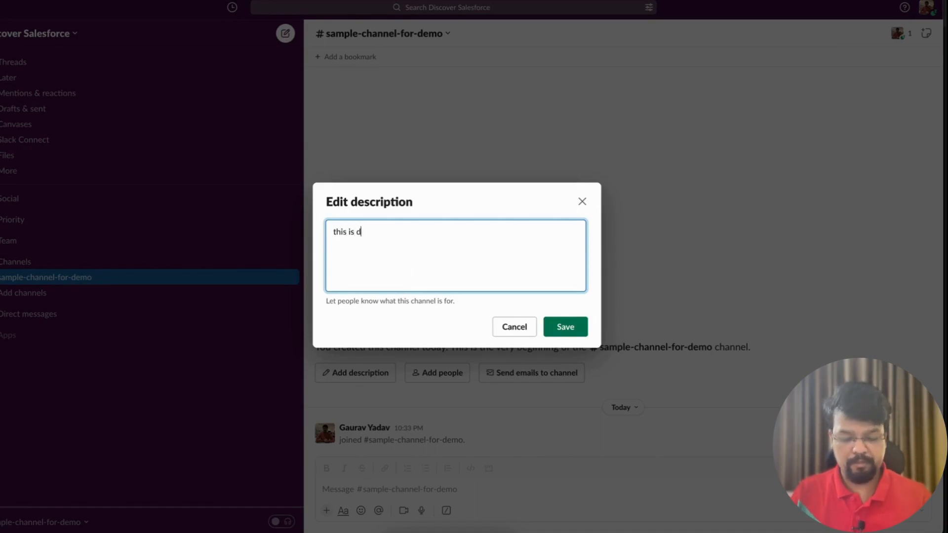
pyautogui.write('emo sample')
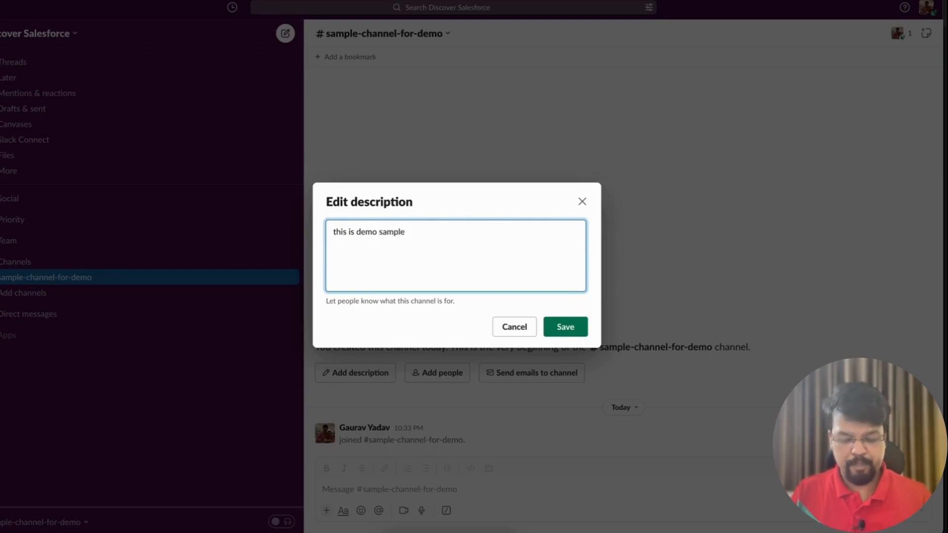
pyautogui.write(' channel for')
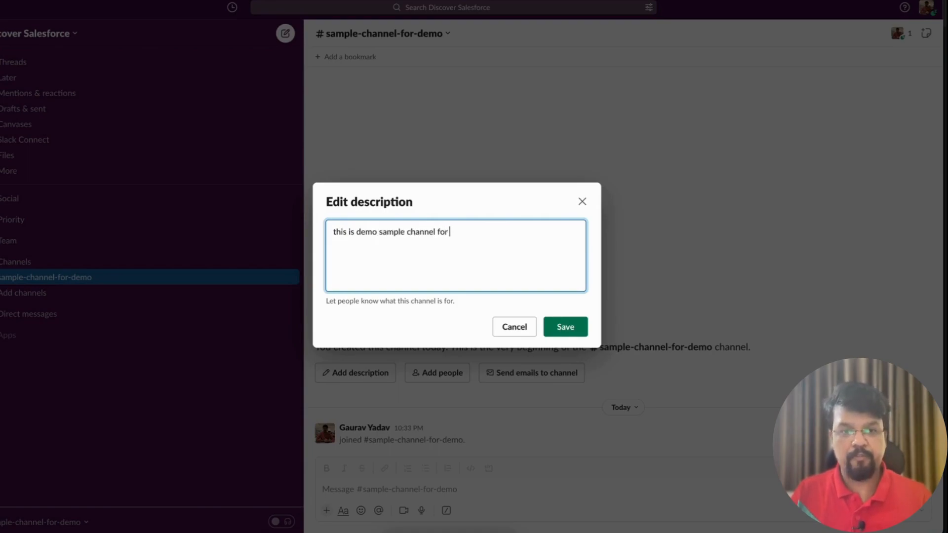
pyautogui.write(' you tu')
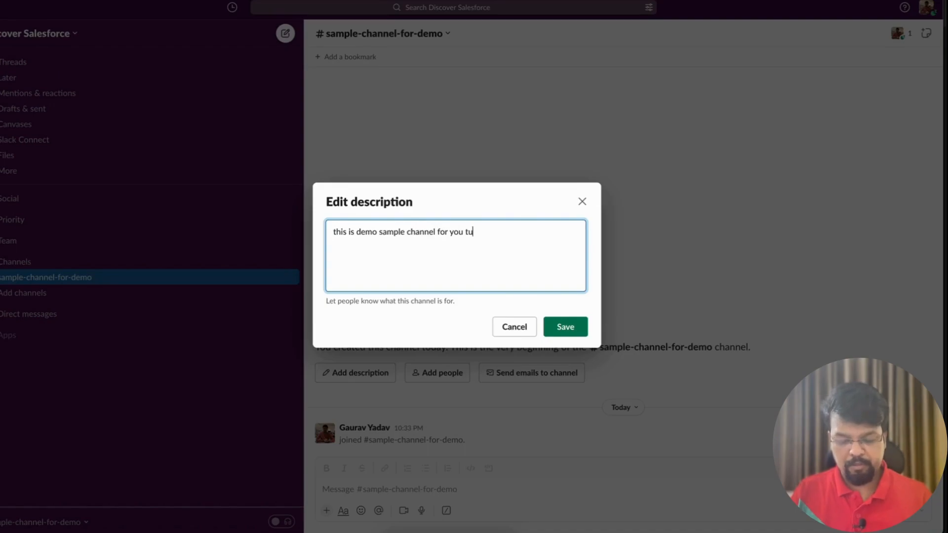
pyautogui.write('be video')
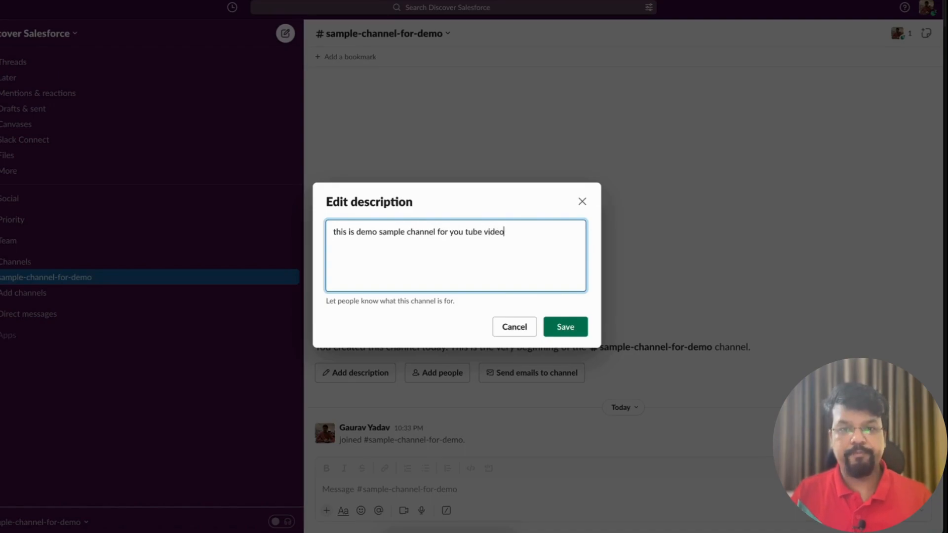
pyautogui.click(566, 327)
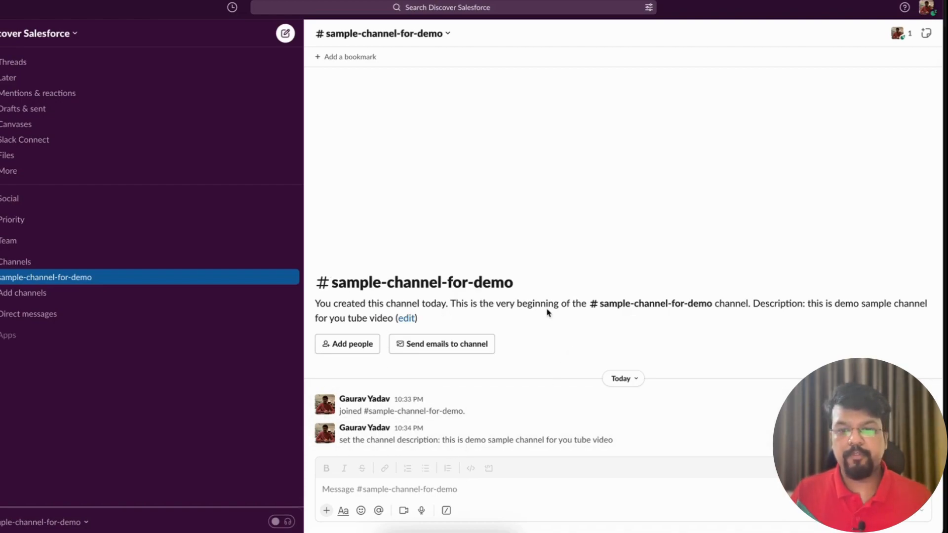
pyautogui.moveTo(808, 304); pyautogui.dragTo(894, 304)
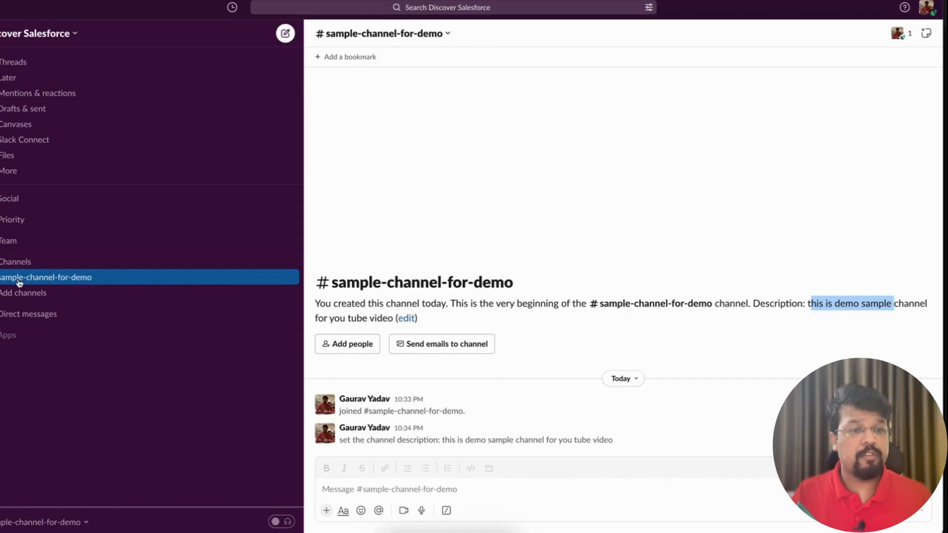
# View the options for adding people to sample-channel-for-demo, from the channel introduction and from its member list, without adding anyone
pyautogui.click(345, 348)
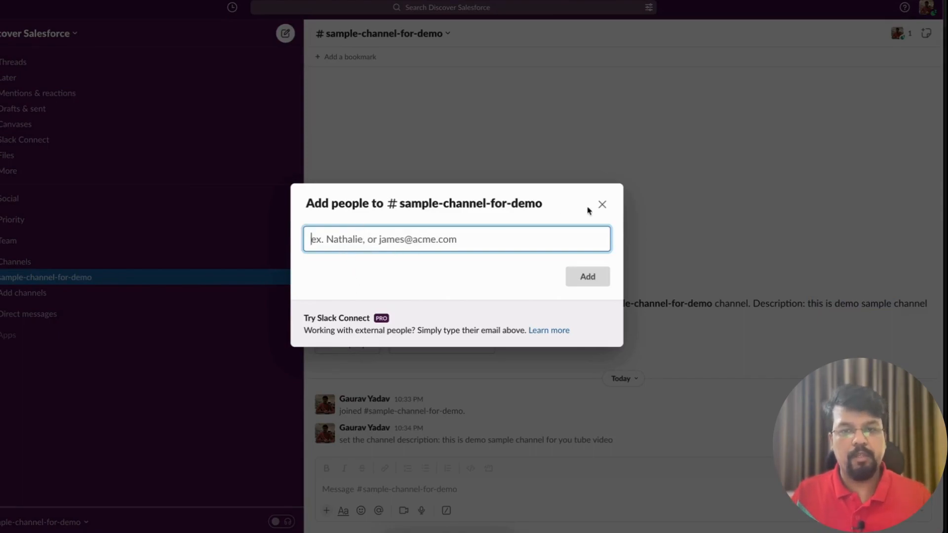
pyautogui.click(602, 206)
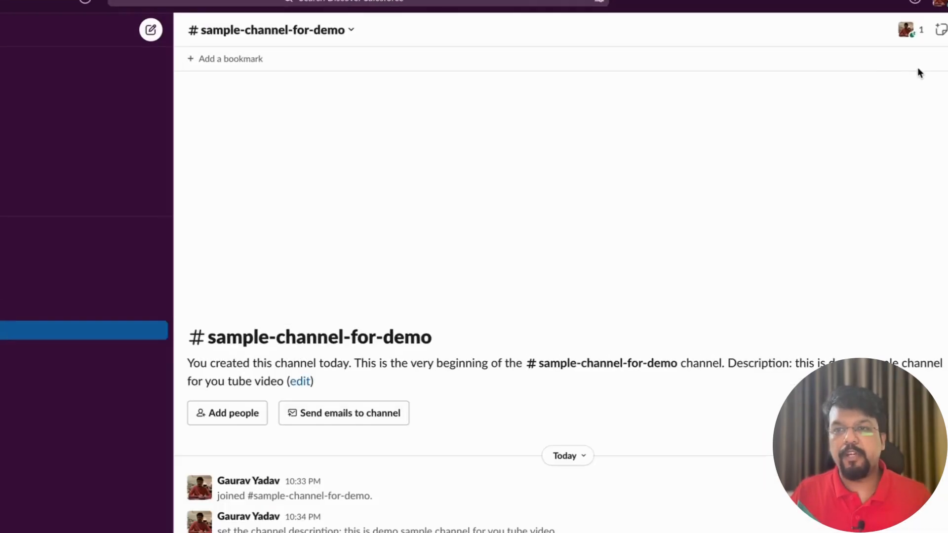
pyautogui.click(903, 14)
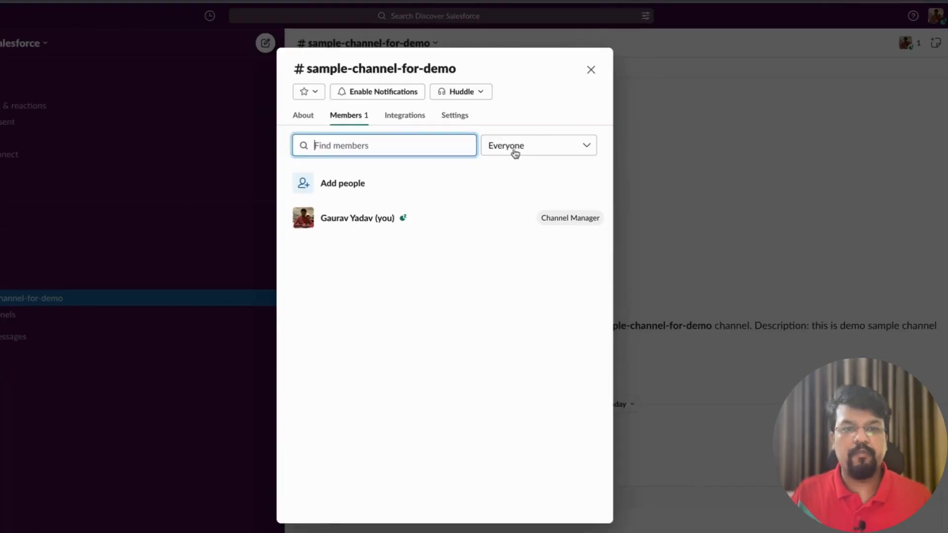
pyautogui.click(341, 189)
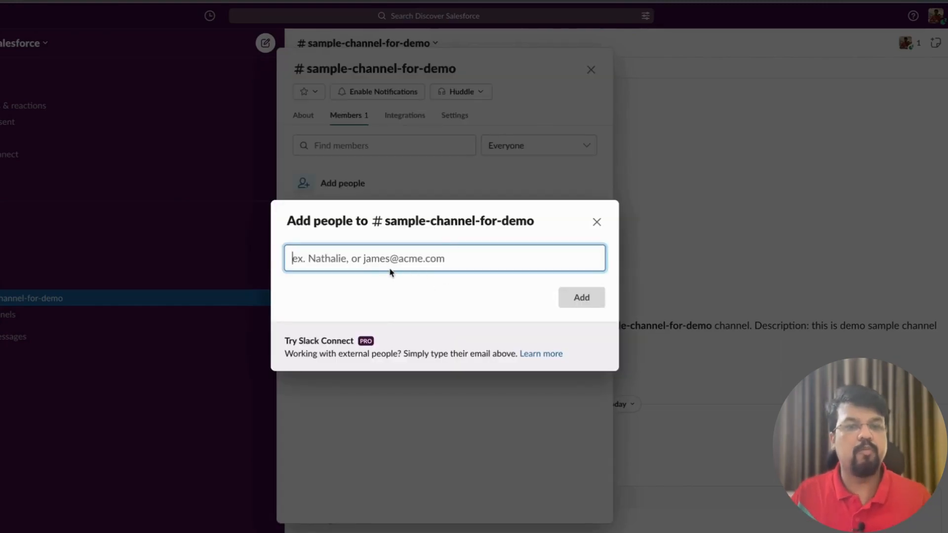
pyautogui.click(591, 223)
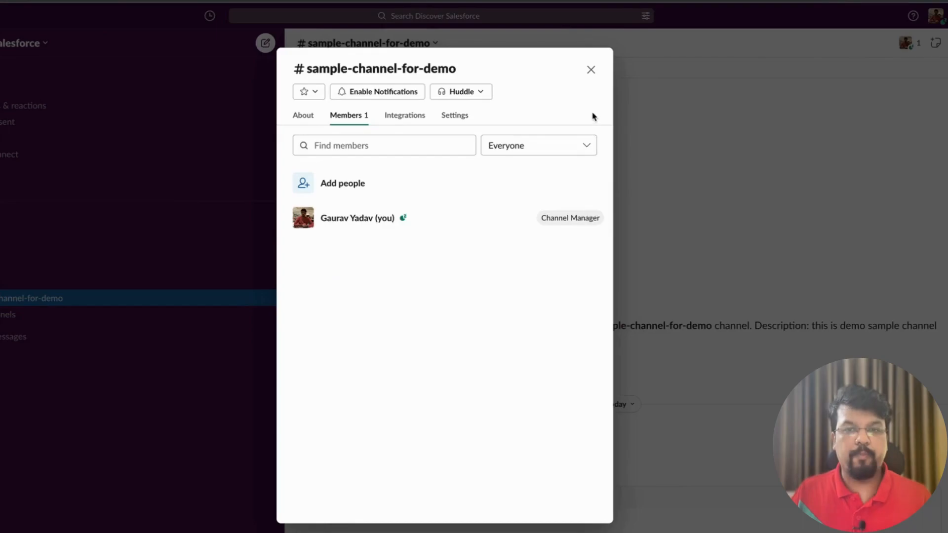
pyautogui.click(590, 70)
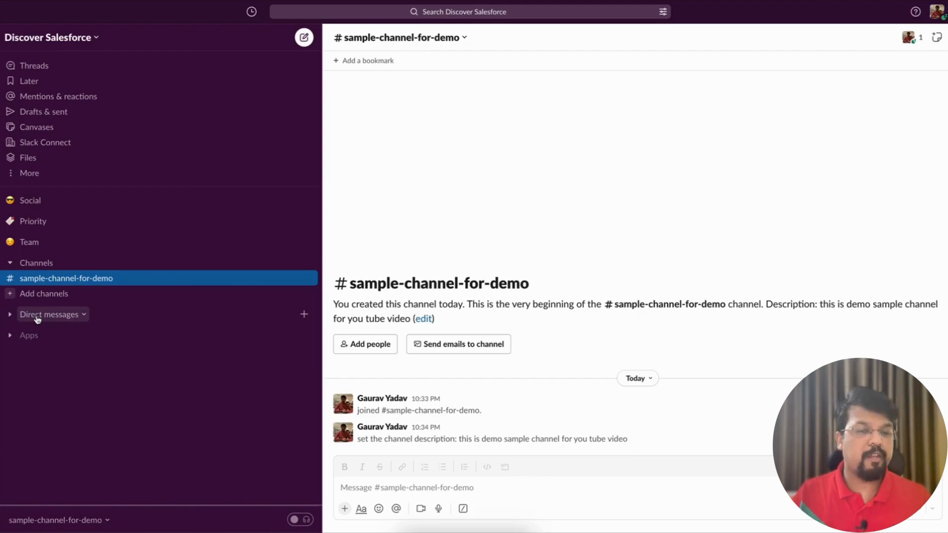
pyautogui.click(59, 266)
pyautogui.moveTo(61, 283)
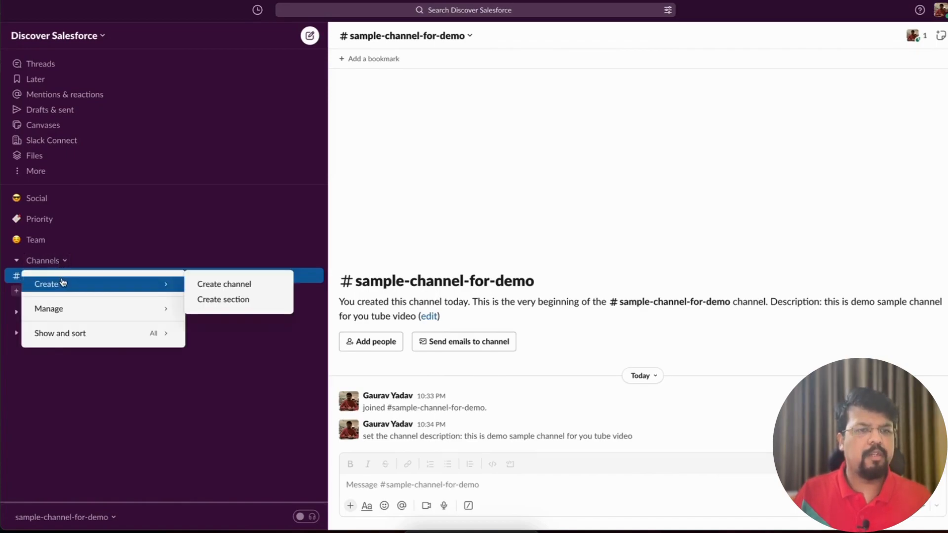
pyautogui.click(221, 286)
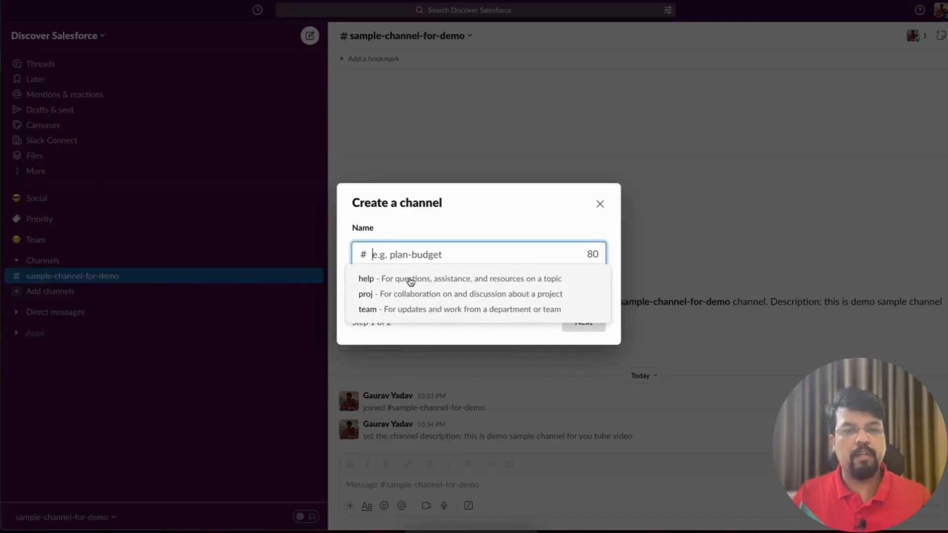
pyautogui.click(529, 227)
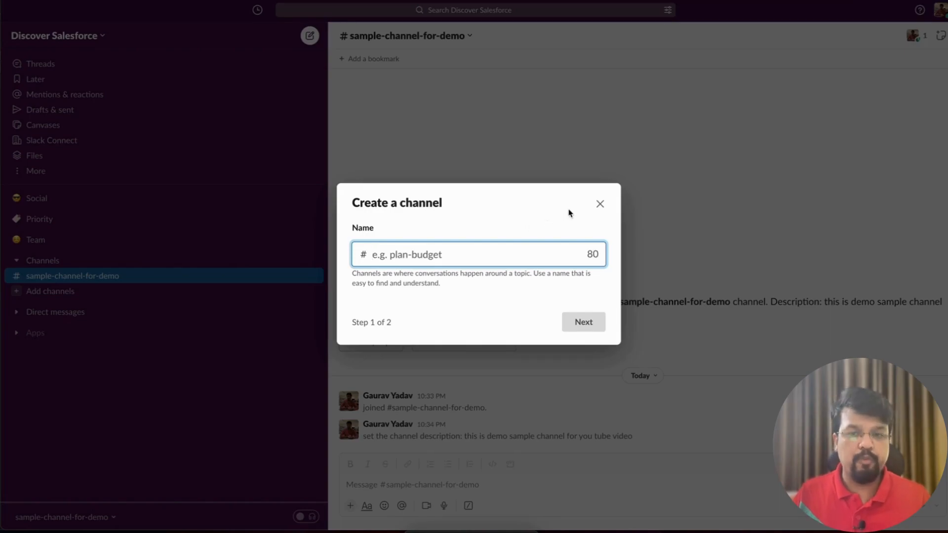
pyautogui.click(599, 207)
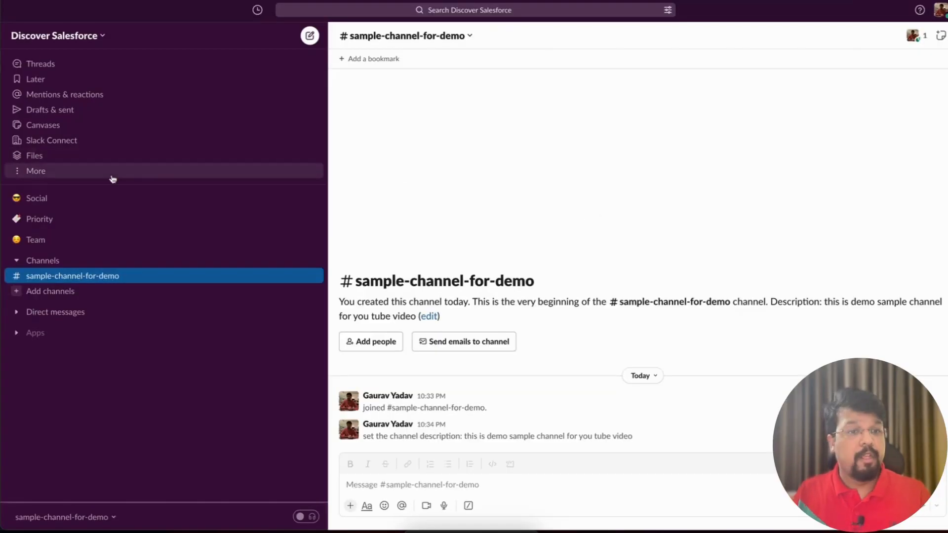
# Open the directory of all channels in the workspace and examine the channels, their membership and descriptions, and the channel creation options
pyautogui.click(58, 172)
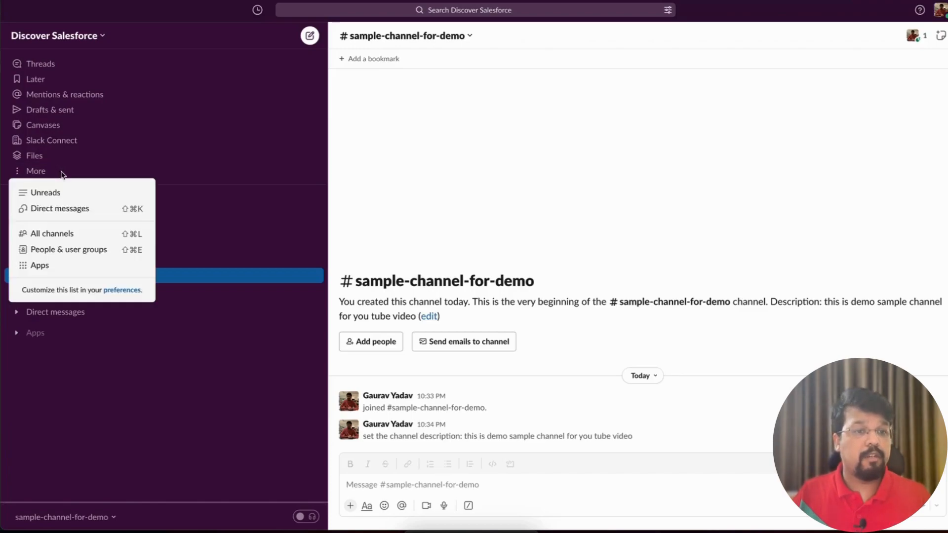
pyautogui.click(76, 234)
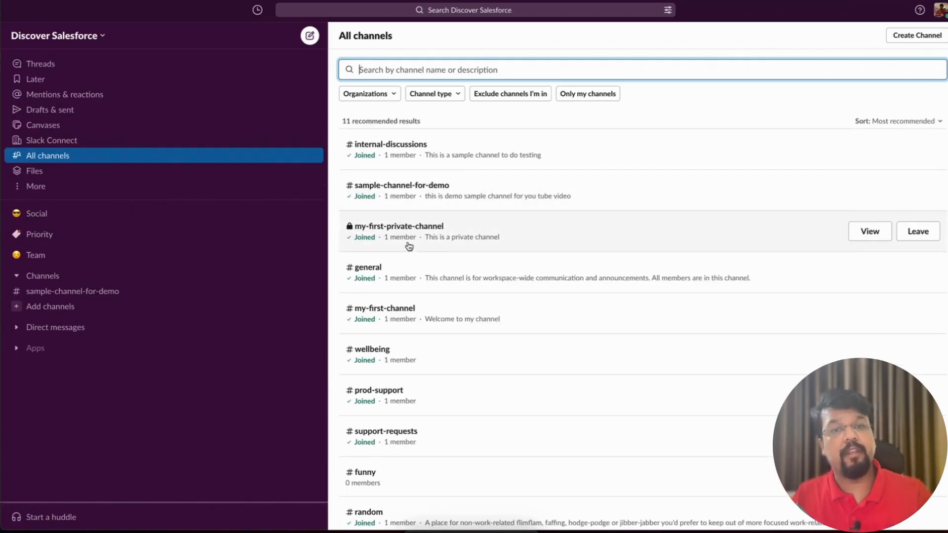
pyautogui.scroll(-3, 423, 296)
pyautogui.scroll(3, 425, 296)
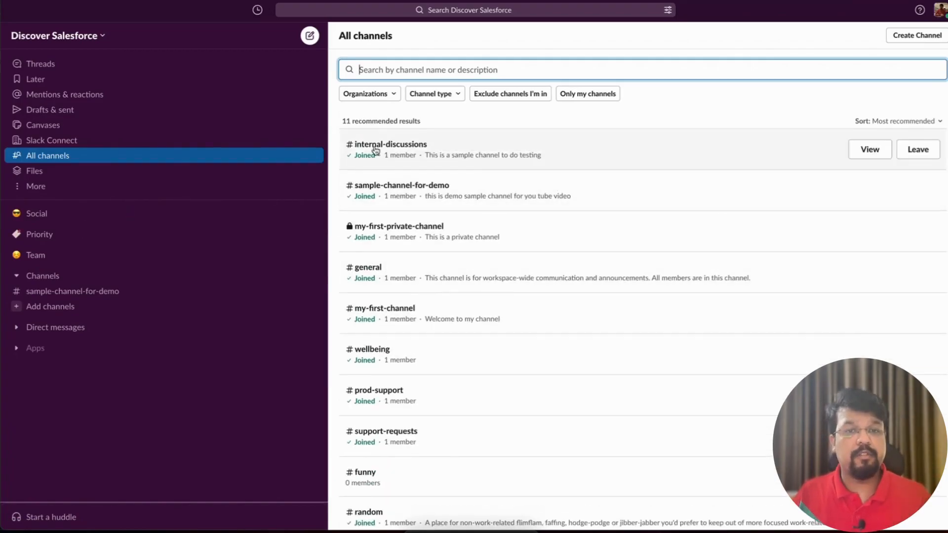
pyautogui.scroll(-3, 402, 269)
pyautogui.scroll(3, 478, 340)
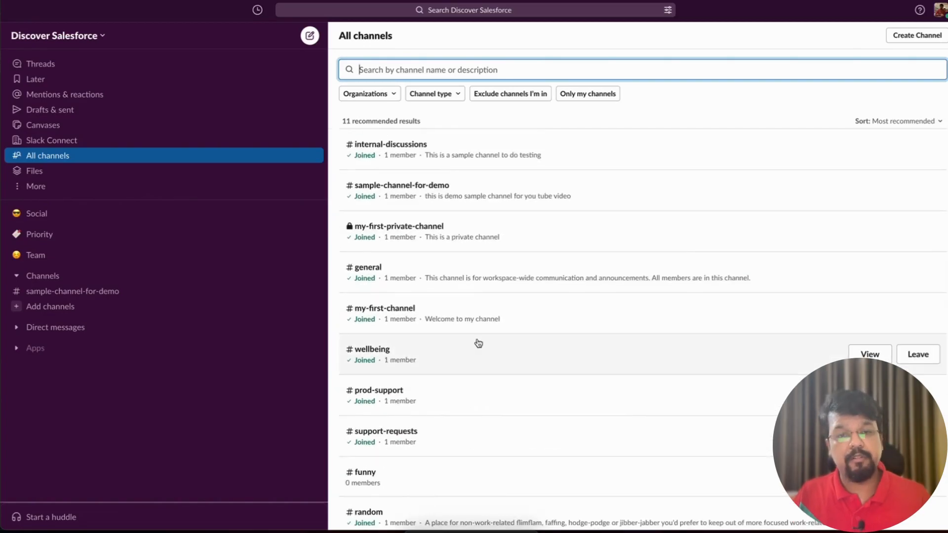
pyautogui.scroll(-3, 478, 343)
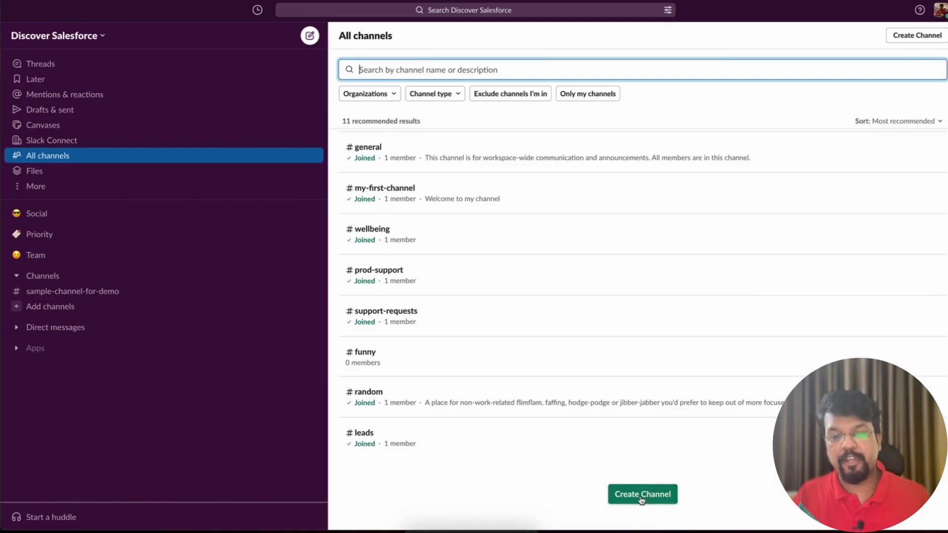
pyautogui.scroll(3, 869, 152)
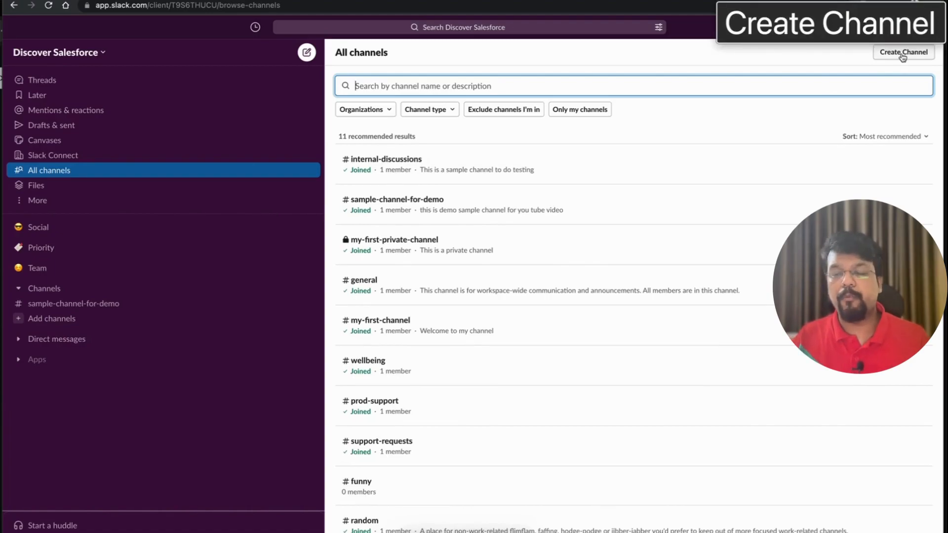
pyautogui.scroll(-3, 743, 321)
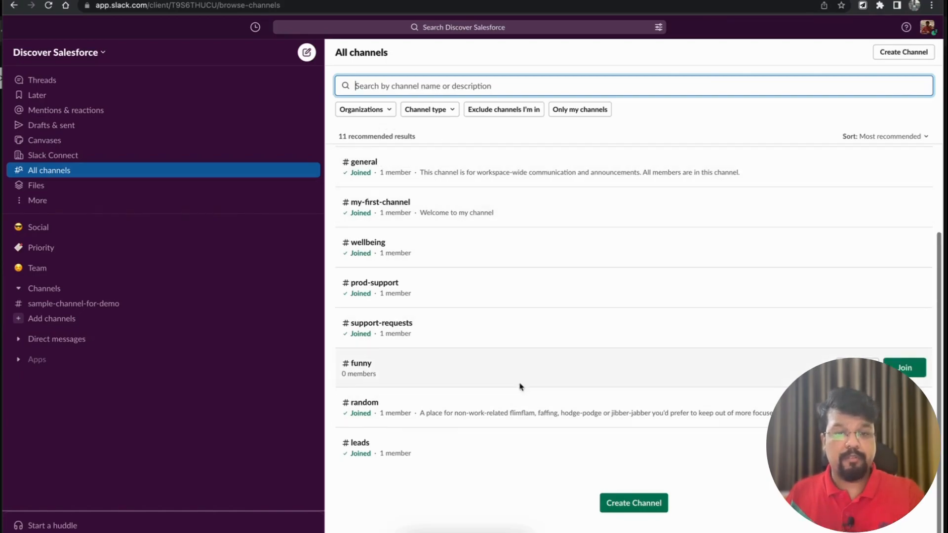
pyautogui.scroll(3, 516, 380)
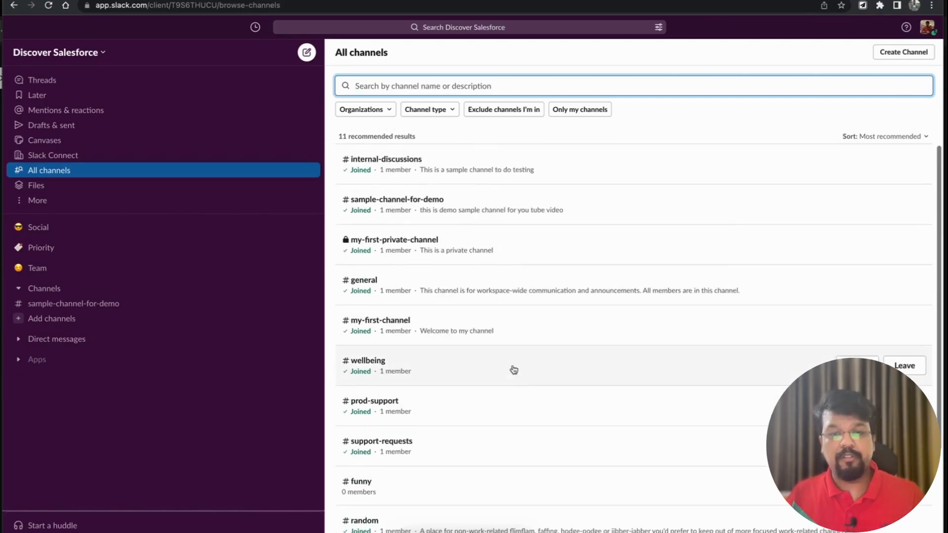
# Filter the channel directory to public channels and exclude the channels already joined
pyautogui.click(429, 109)
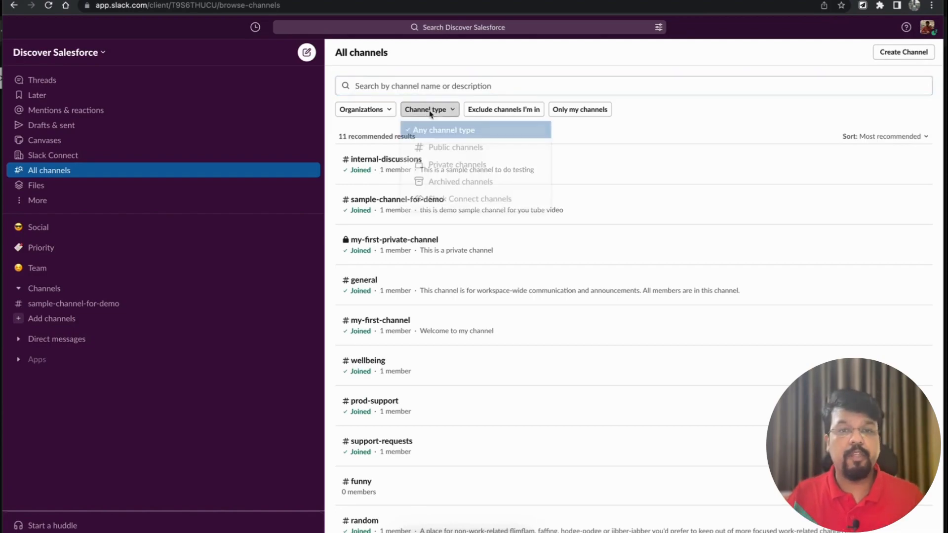
pyautogui.click(445, 148)
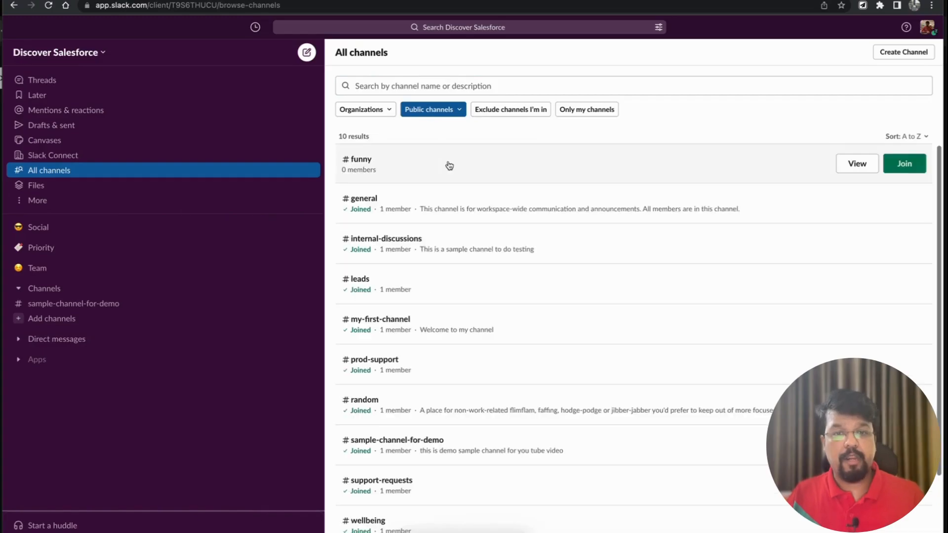
pyautogui.scroll(-2, 472, 309)
pyautogui.scroll(2, 464, 287)
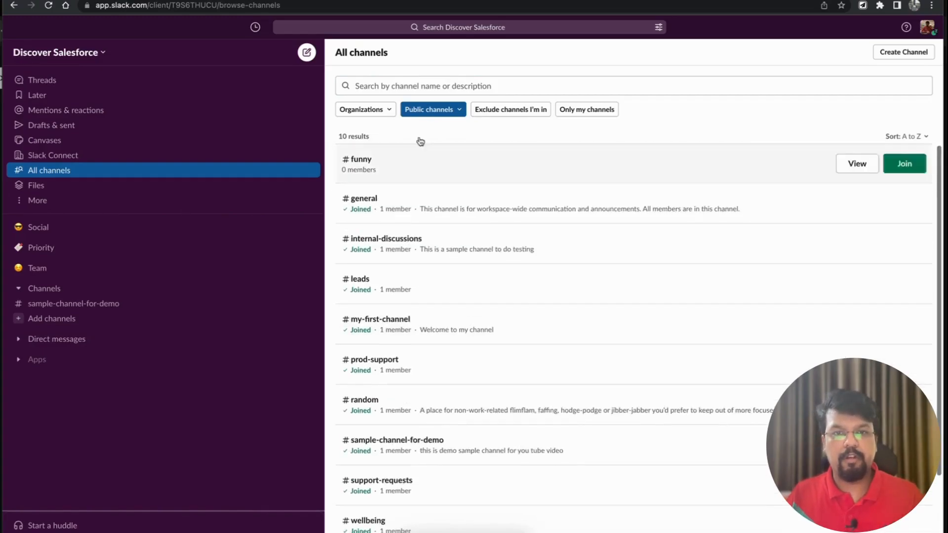
pyautogui.click(501, 110)
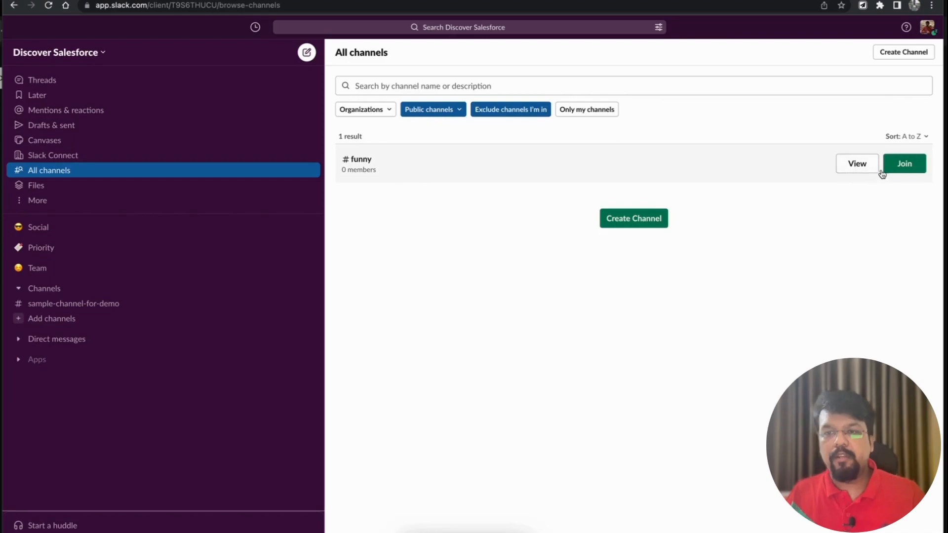
# Preview the funny channel without joining it, and return to the directory of all channels
pyautogui.click(857, 168)
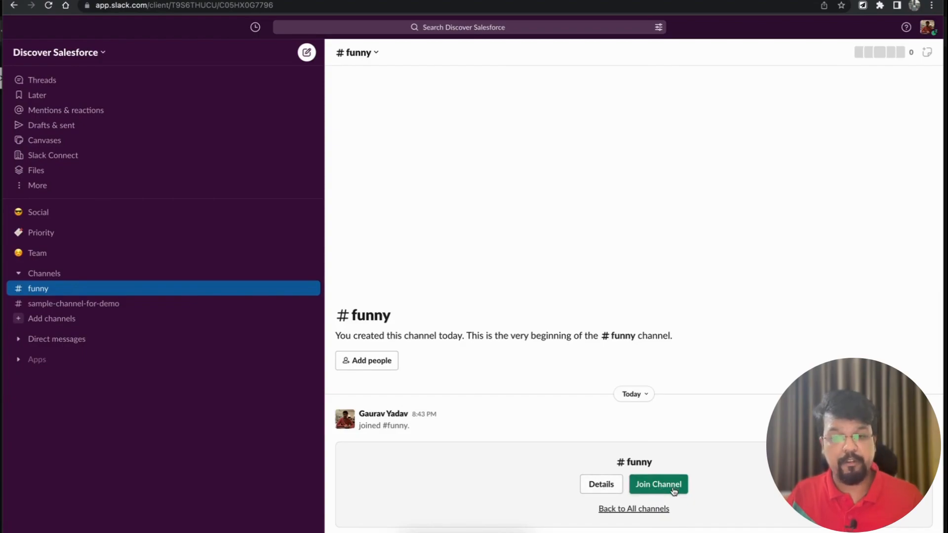
pyautogui.click(648, 509)
pyautogui.moveTo(395, 160)
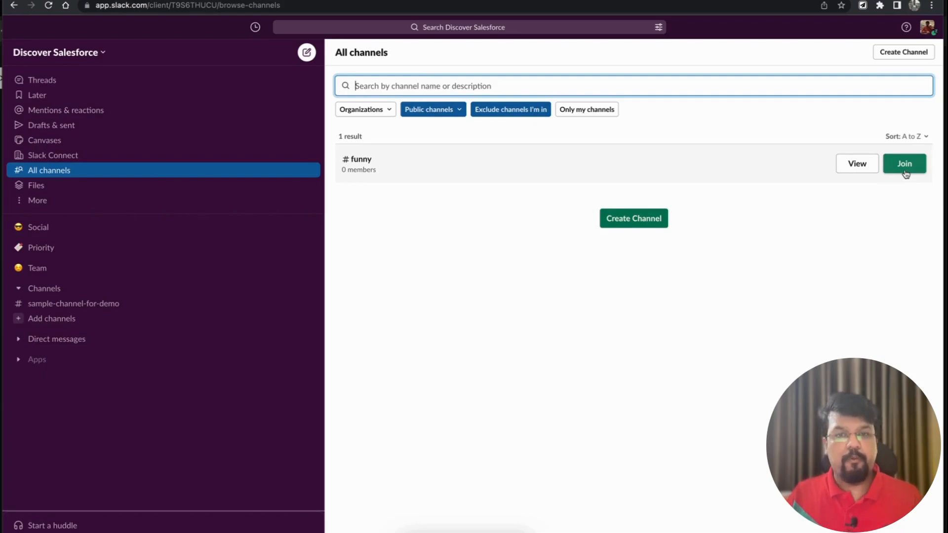
# Limit the directory to only my channels, review the public ones, and switch the channel type to private channels
pyautogui.click(580, 114)
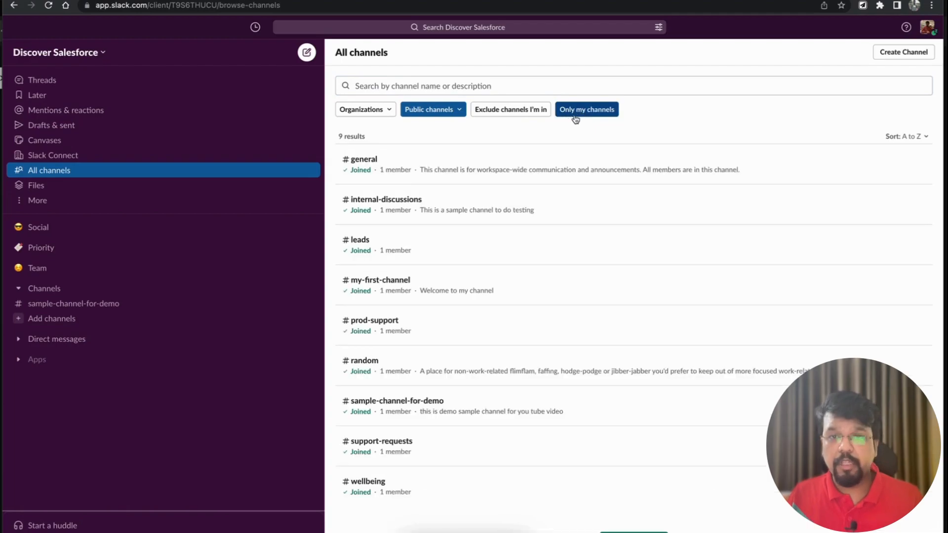
pyautogui.scroll(-2, 584, 366)
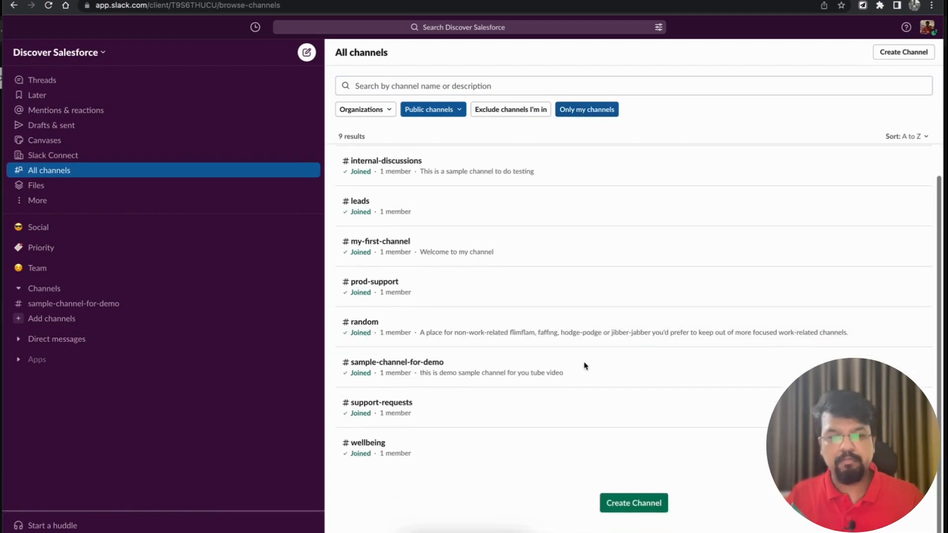
pyautogui.scroll(2, 585, 367)
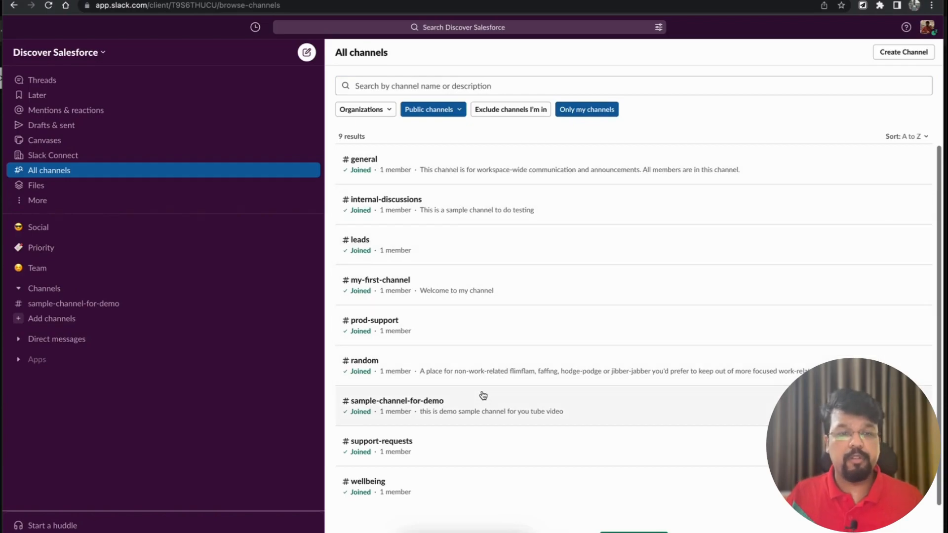
pyautogui.scroll(-2, 483, 395)
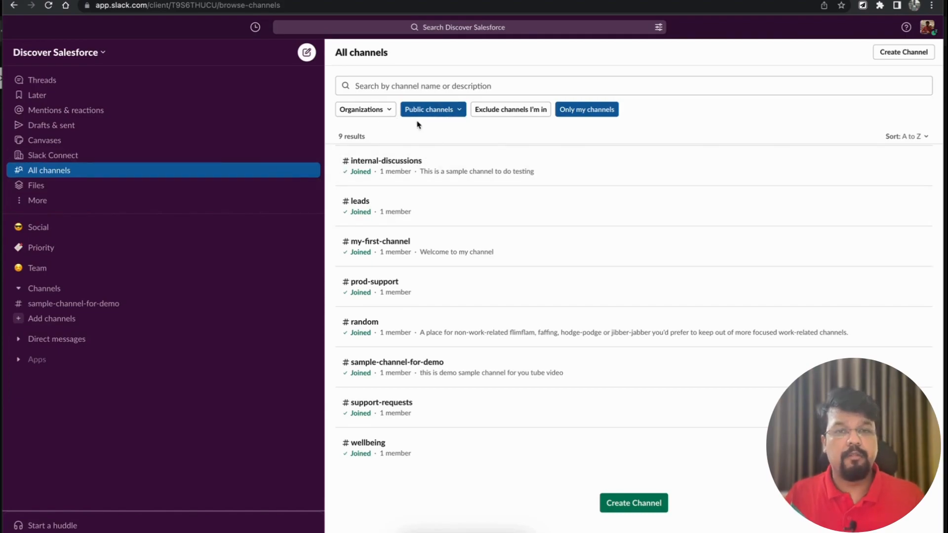
pyautogui.click(434, 109)
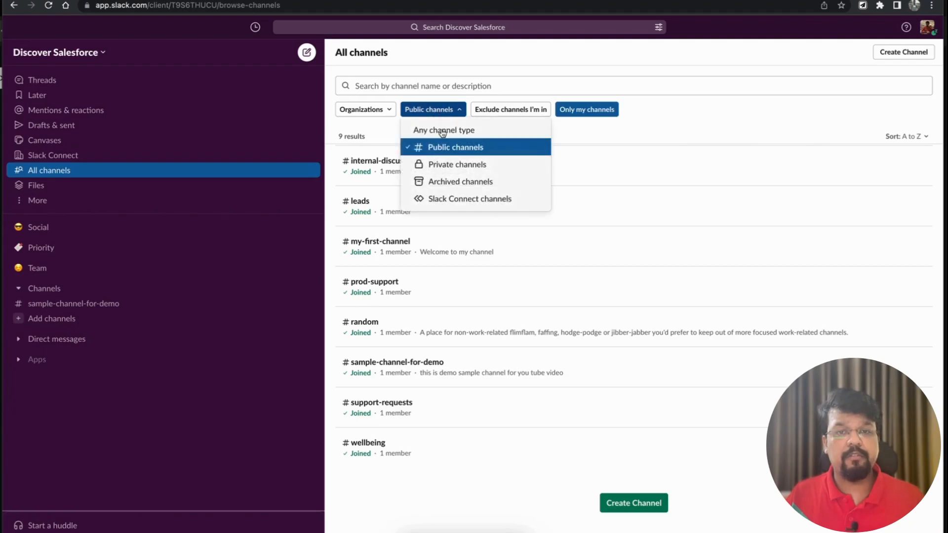
pyautogui.click(444, 164)
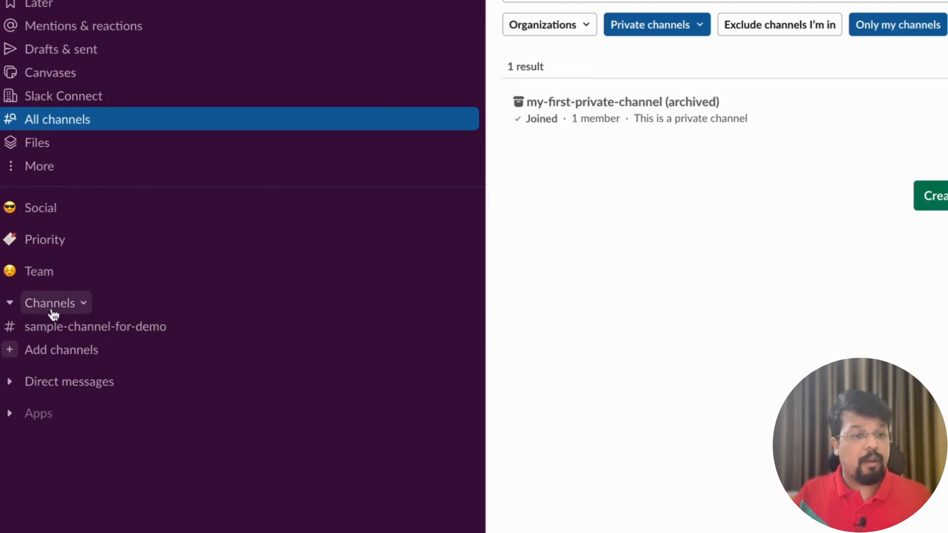
pyautogui.click(83, 305)
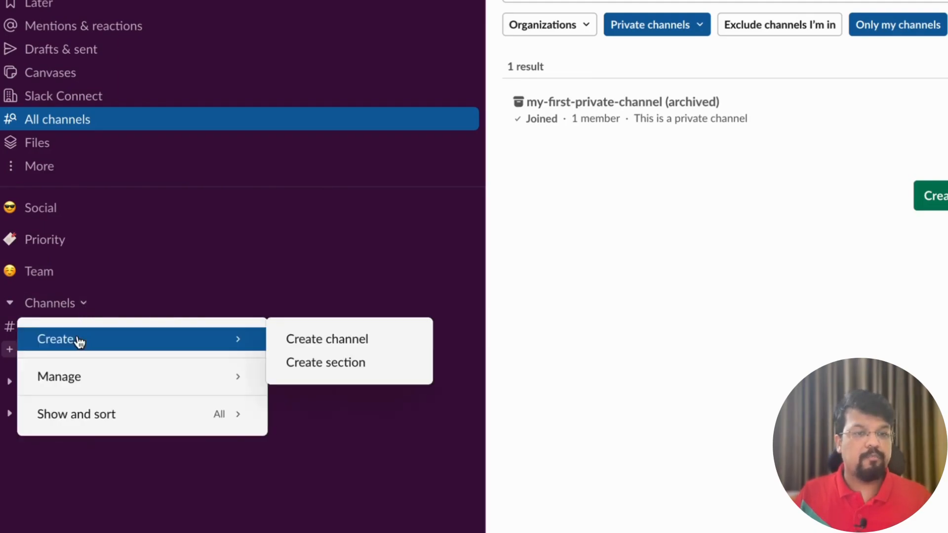
pyautogui.moveTo(116, 339)
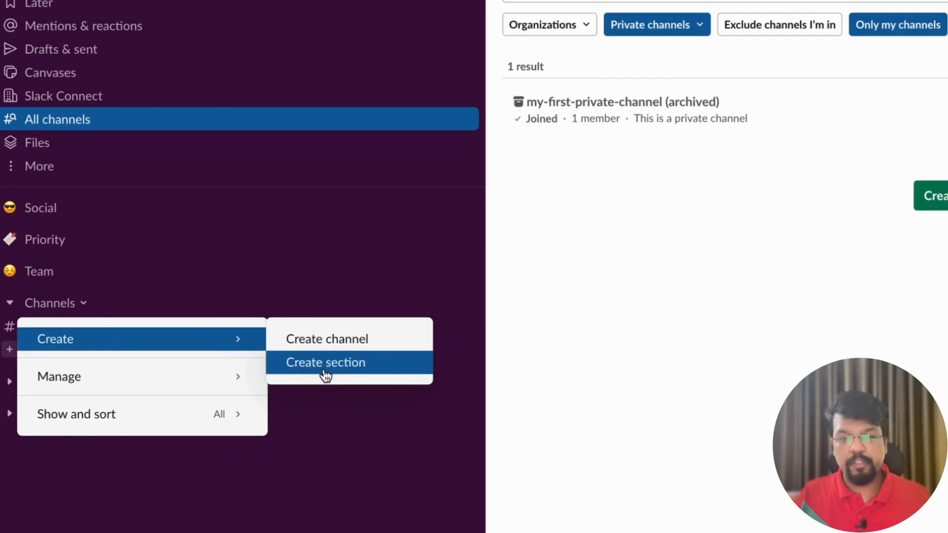
pyautogui.press('Escape')
# Create a sidebar section using the suggested name Announcements
pyautogui.click(73, 240)
pyautogui.moveTo(90, 277)
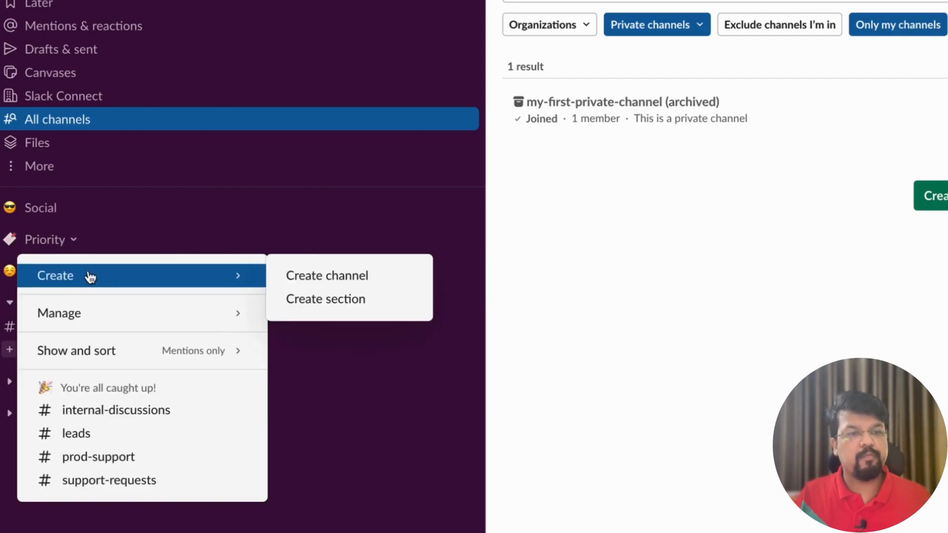
pyautogui.click(322, 301)
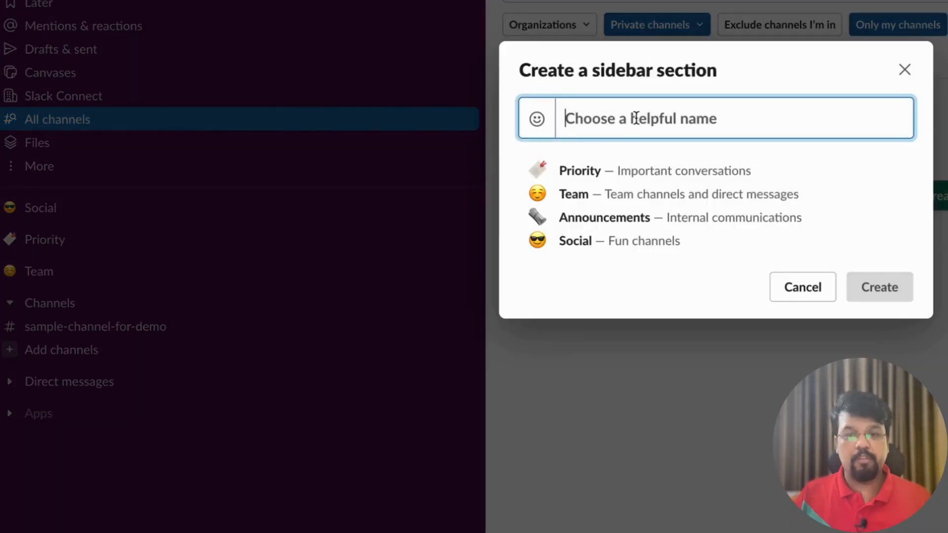
pyautogui.click(628, 212)
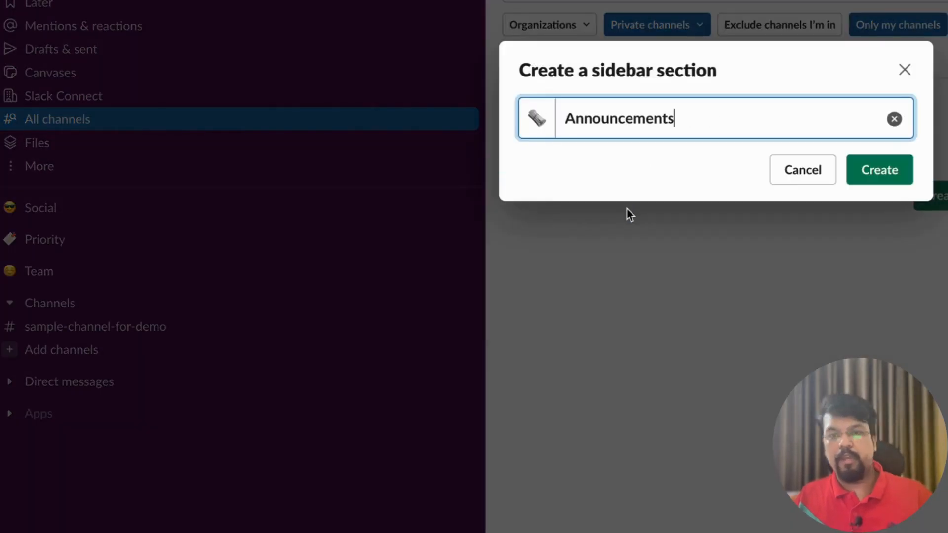
pyautogui.click(879, 172)
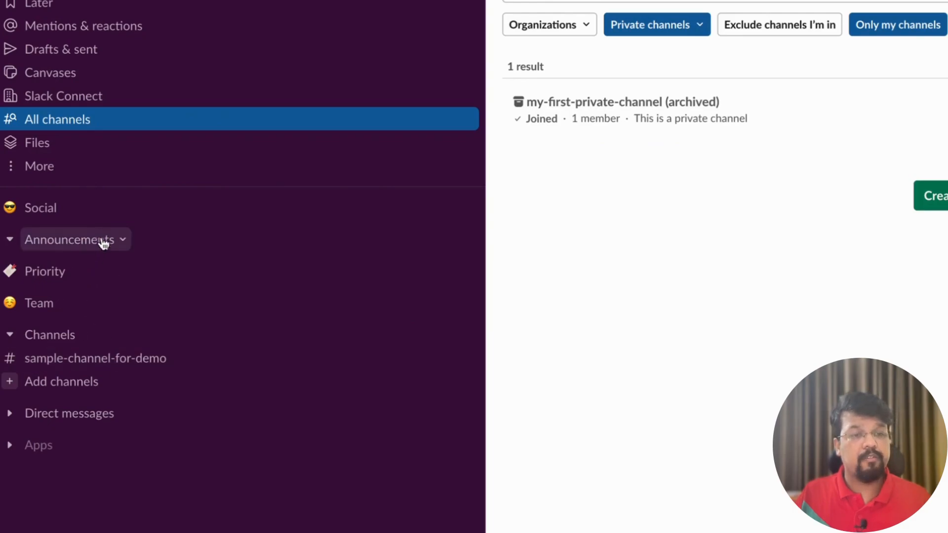
# Move sample-channel-for-demo from Channels into the Announcements section and open the channel
pyautogui.moveTo(122, 363); pyautogui.dragTo(105, 252)
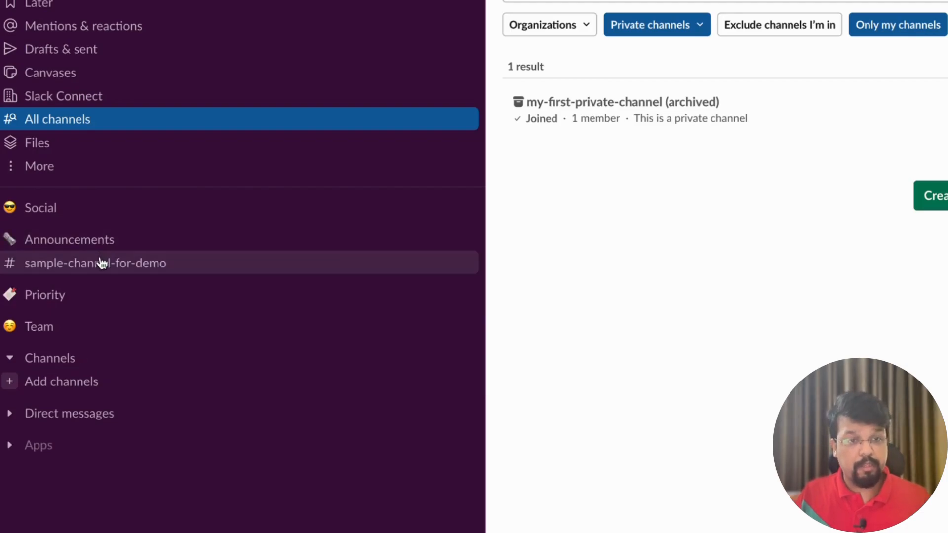
pyautogui.click(103, 263)
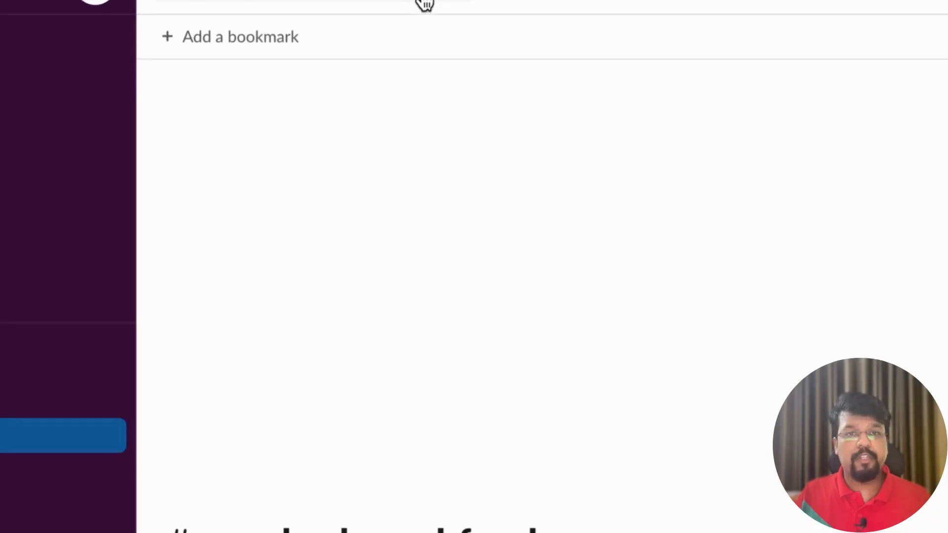
# Through its channel details, move sample-channel-for-demo to the Social section, on to Priority, and back to Announcements, and close the details
pyautogui.click(424, 6)
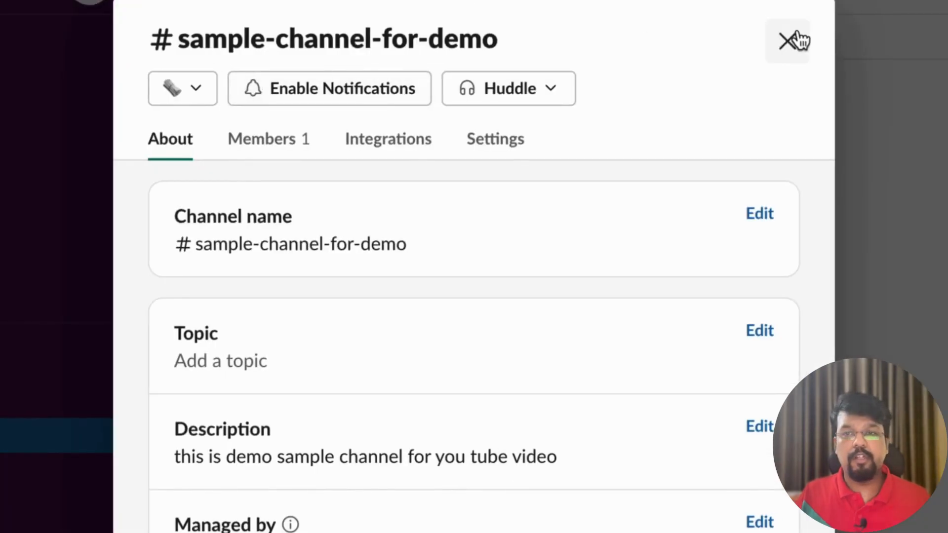
pyautogui.click(795, 36)
pyautogui.click(428, 2)
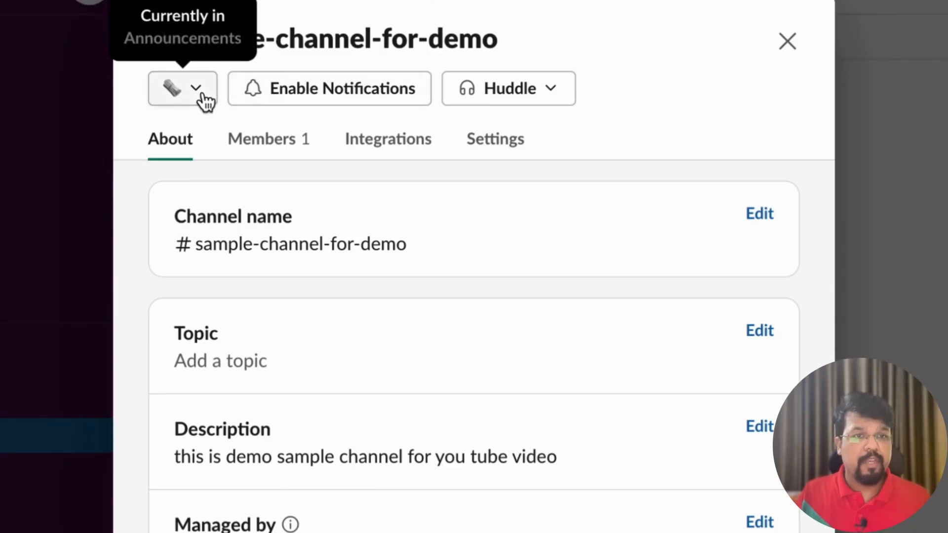
pyautogui.click(203, 97)
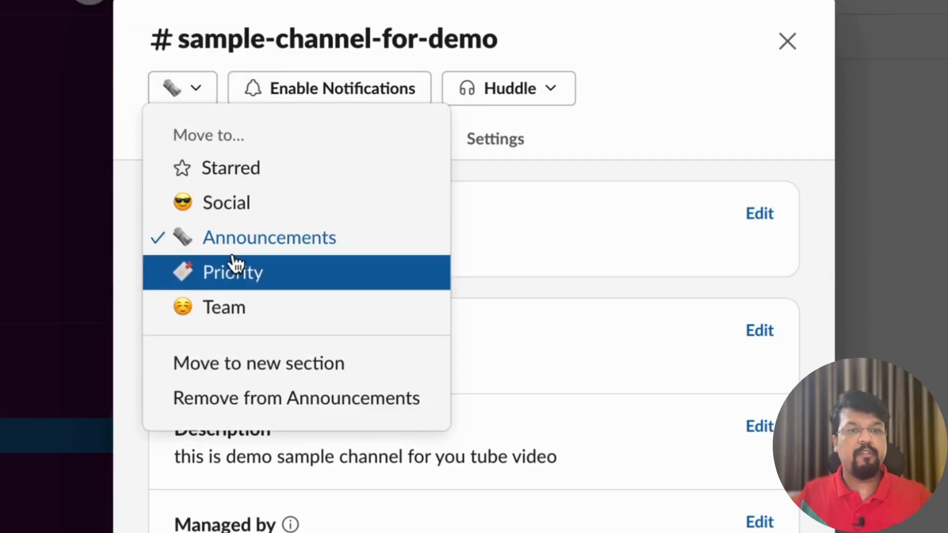
pyautogui.click(243, 216)
pyautogui.click(206, 96)
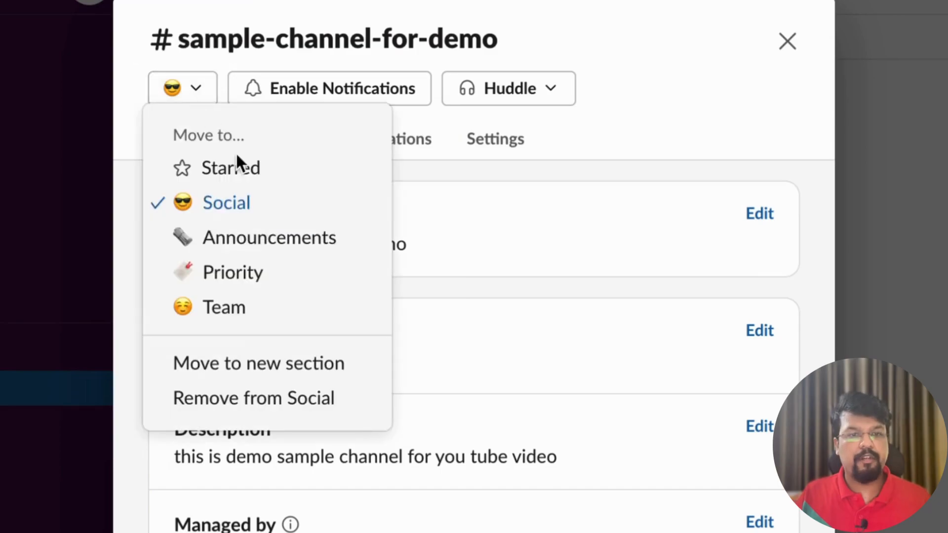
pyautogui.click(235, 273)
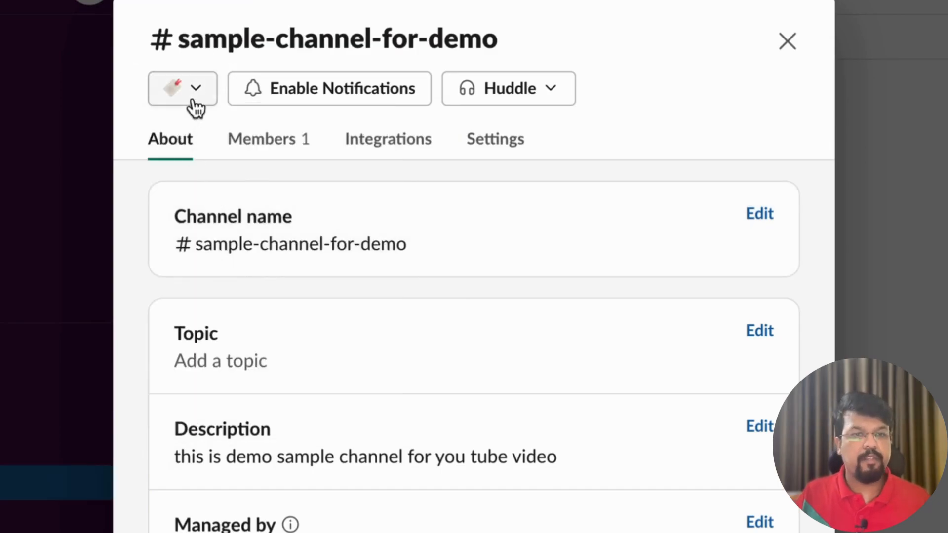
pyautogui.click(193, 95)
pyautogui.click(236, 238)
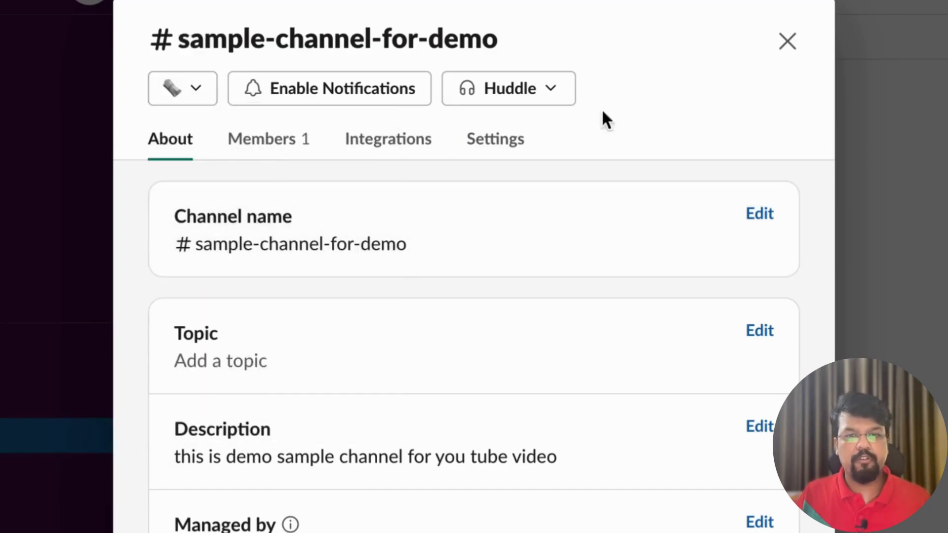
pyautogui.click(789, 40)
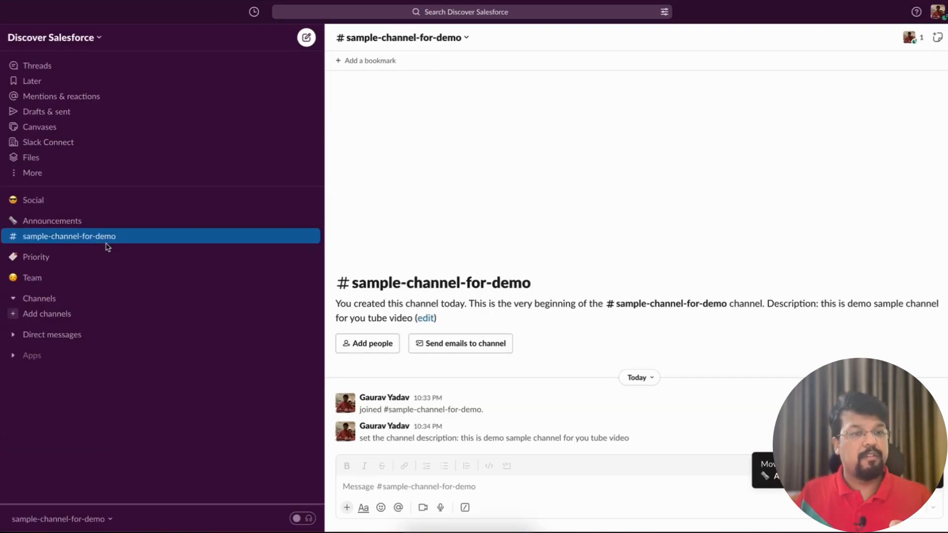
# Set the Announcements section to show unreads only, and review its management and sorting options
pyautogui.click(92, 222)
pyautogui.moveTo(94, 302)
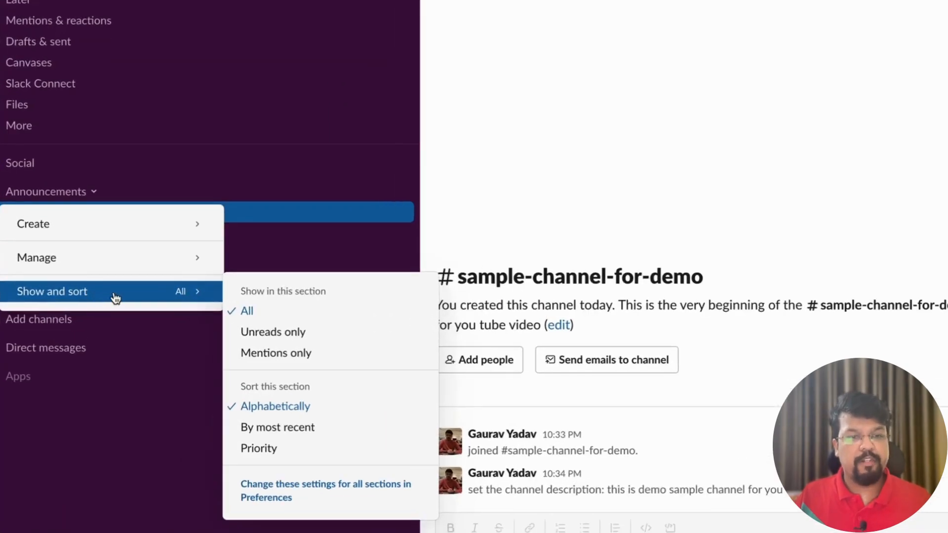
pyautogui.click(276, 333)
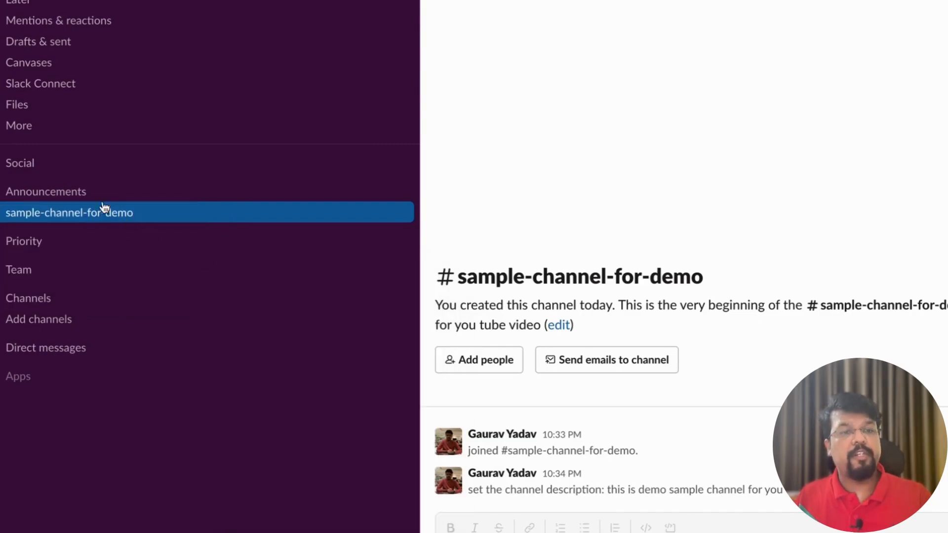
pyautogui.click(92, 194)
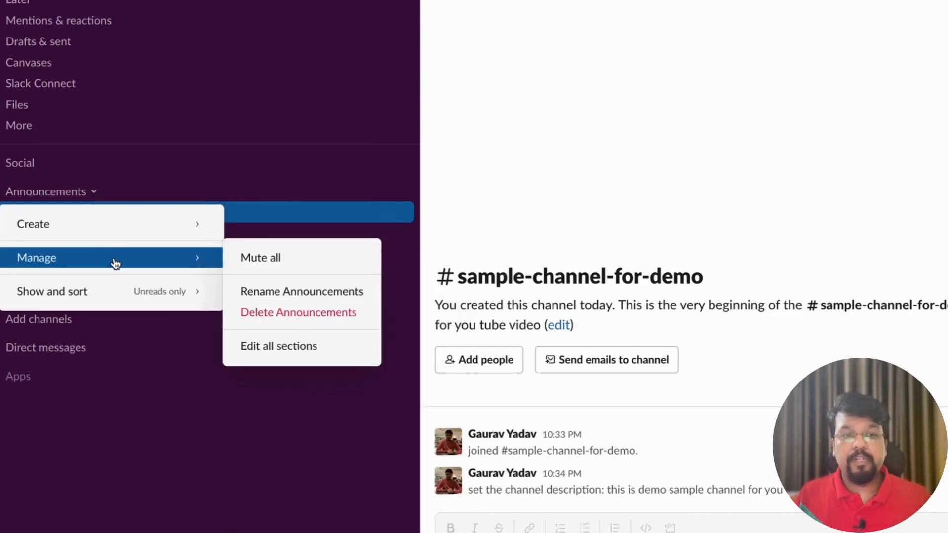
pyautogui.moveTo(81, 296)
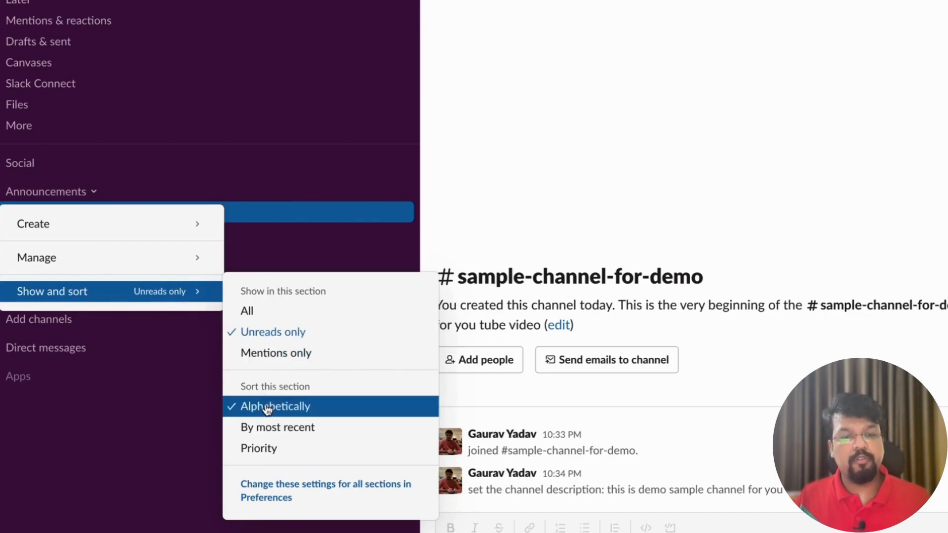
pyautogui.click(168, 408)
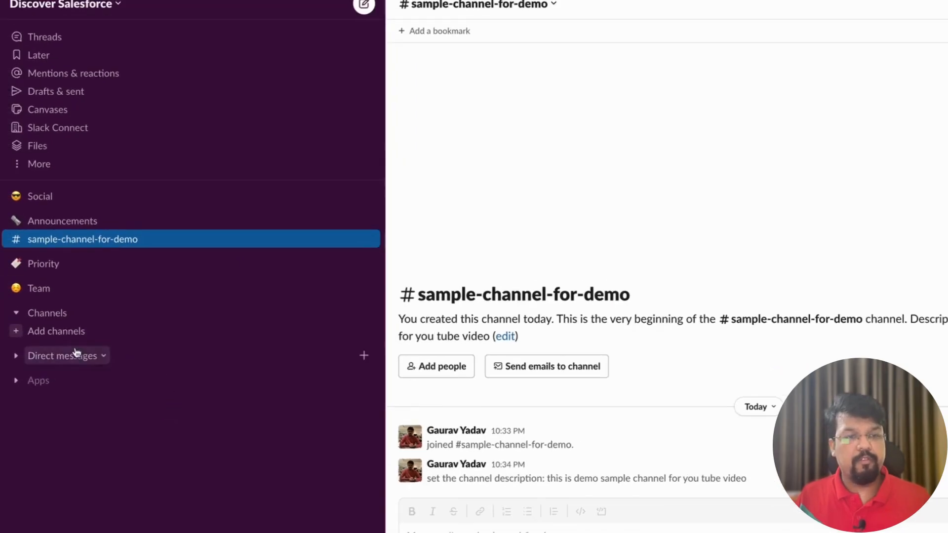
# View the Priority section's options, expand the direct messages, and open the Slackbot conversation
pyautogui.click(34, 264)
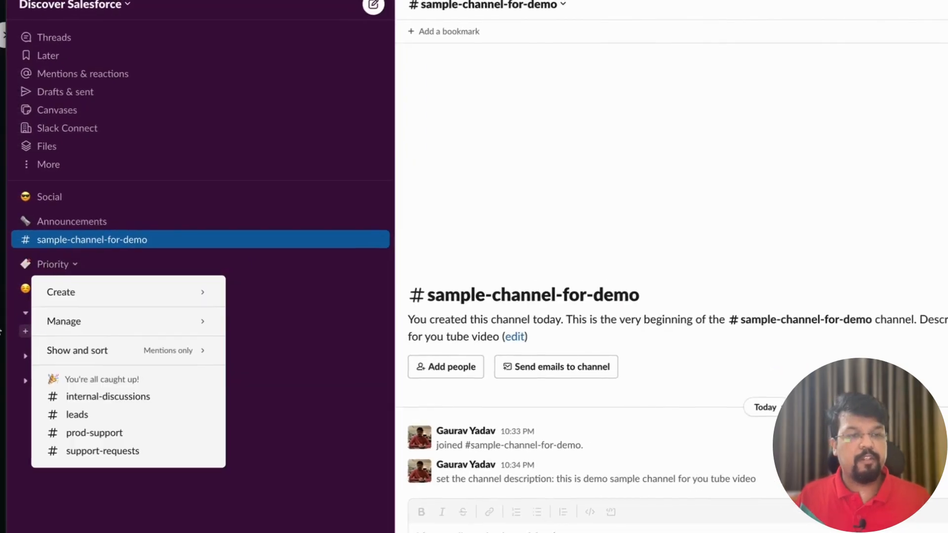
pyautogui.click(10, 417)
pyautogui.click(27, 356)
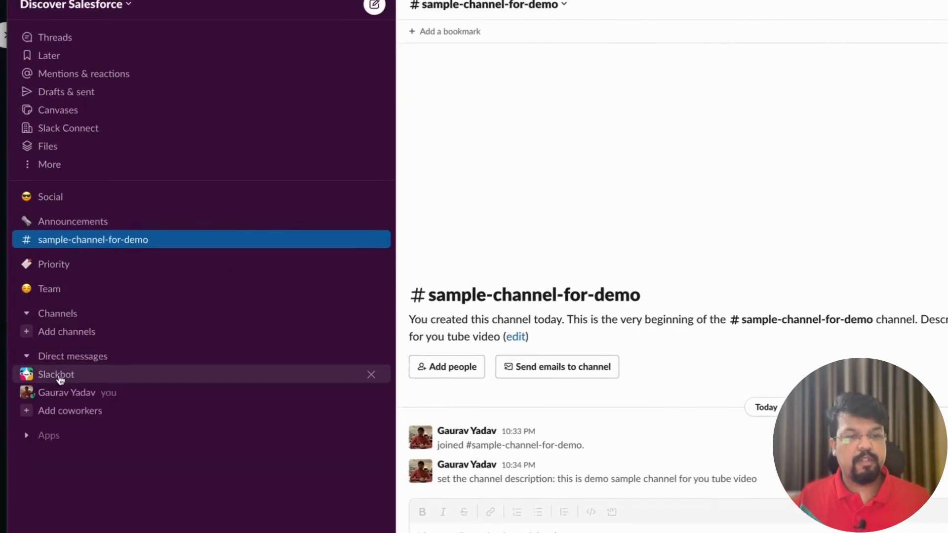
pyautogui.click(62, 379)
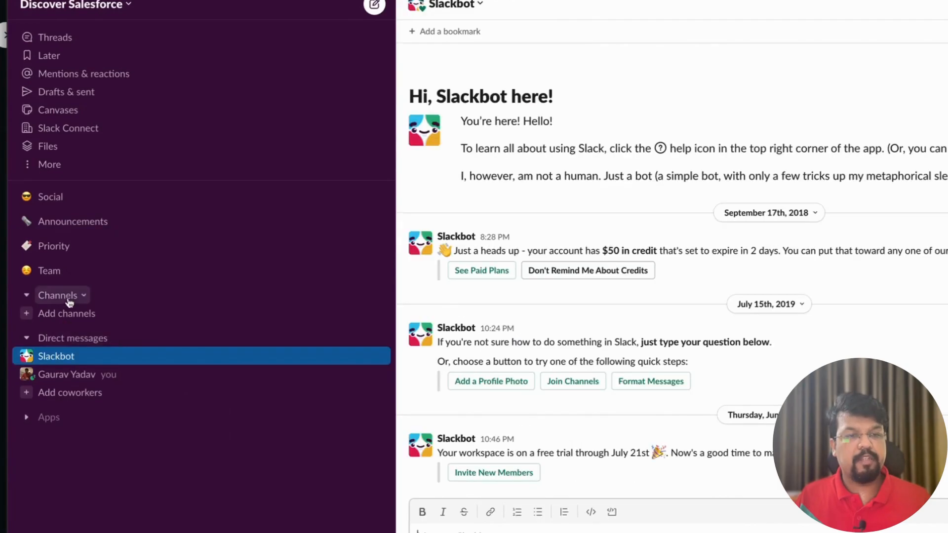
# Review the Announcements section's creation and management options, and set the section to show all channels
pyautogui.click(27, 223)
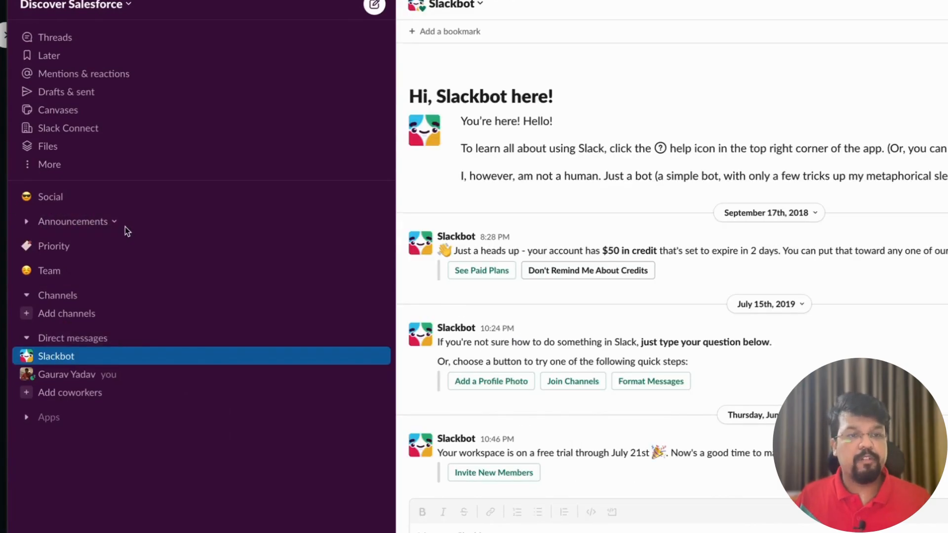
pyautogui.click(113, 223)
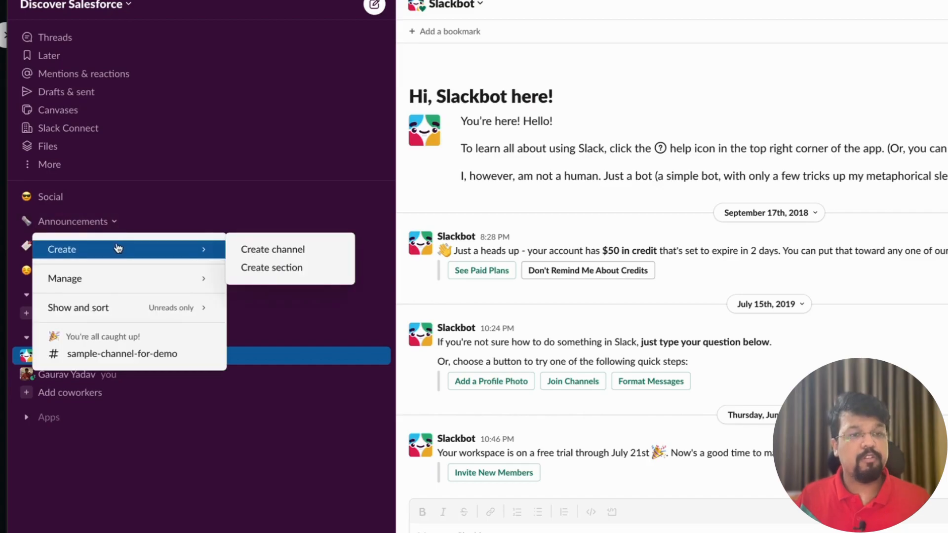
pyautogui.moveTo(177, 279)
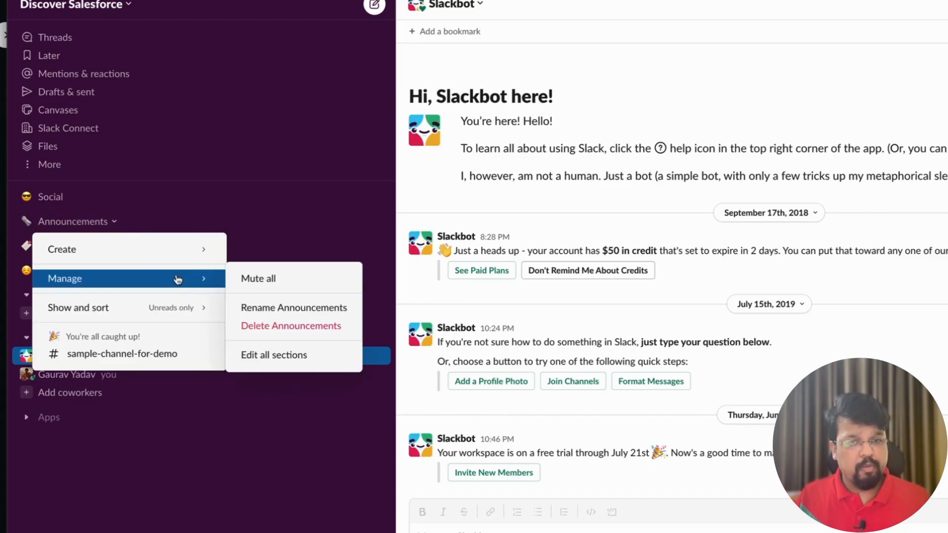
pyautogui.moveTo(169, 308)
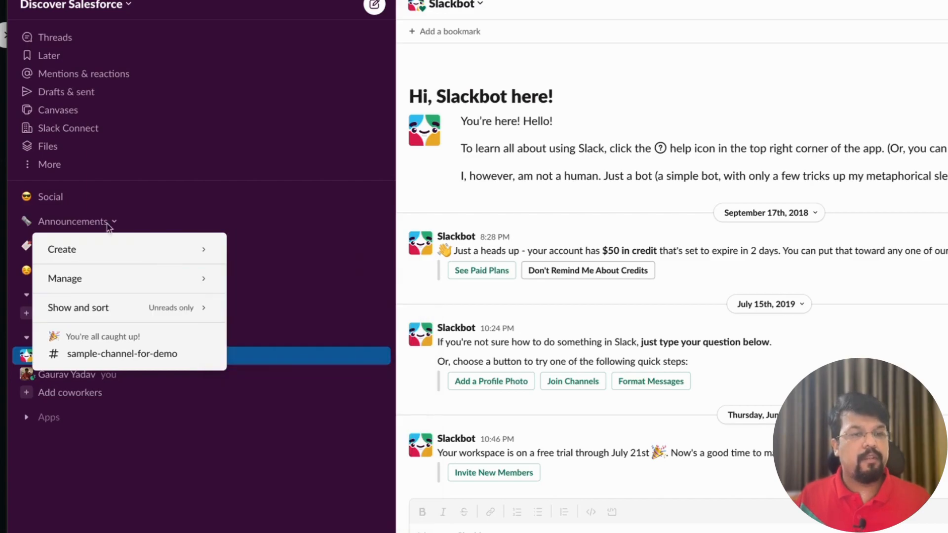
pyautogui.moveTo(226, 287)
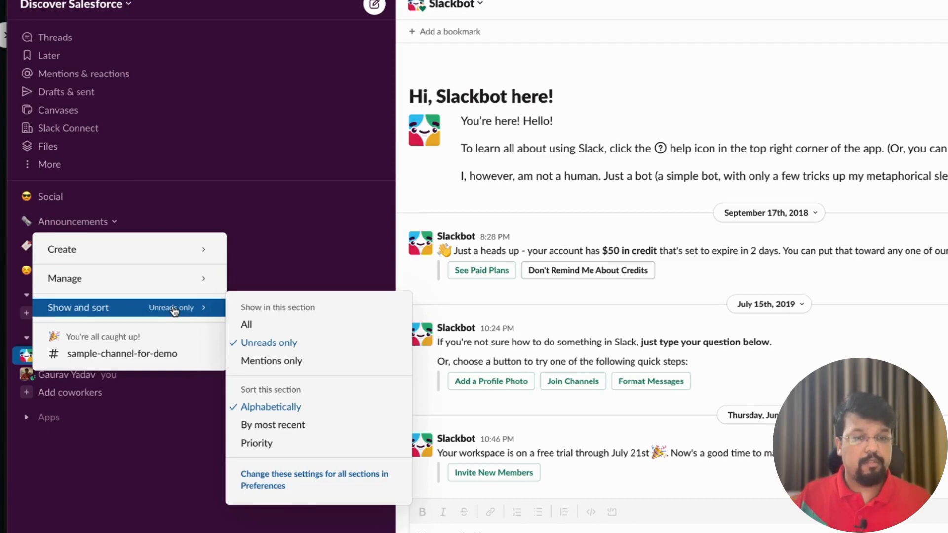
pyautogui.click(277, 326)
# Set the Social section to show all channels, and expand both the Social and Announcements sections
pyautogui.click(67, 197)
pyautogui.moveTo(140, 292)
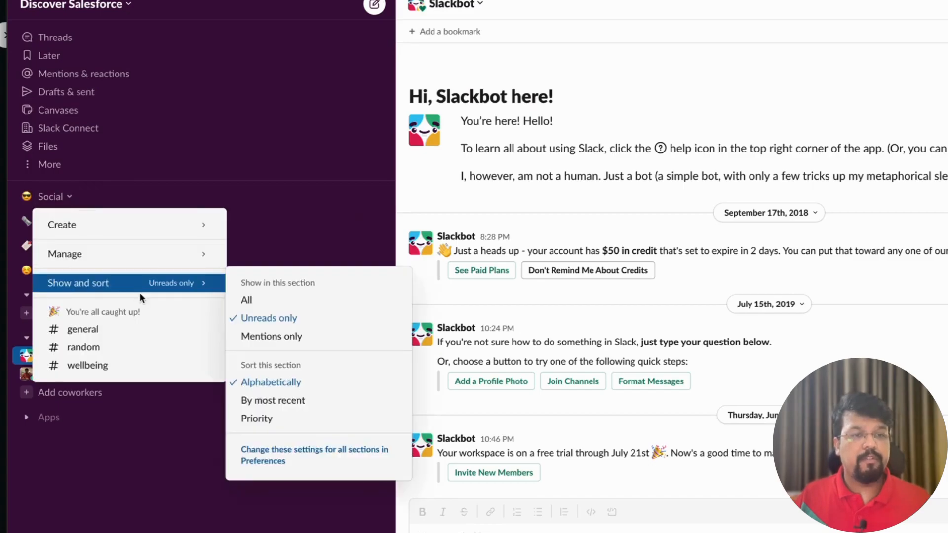
pyautogui.click(268, 302)
pyautogui.click(80, 190)
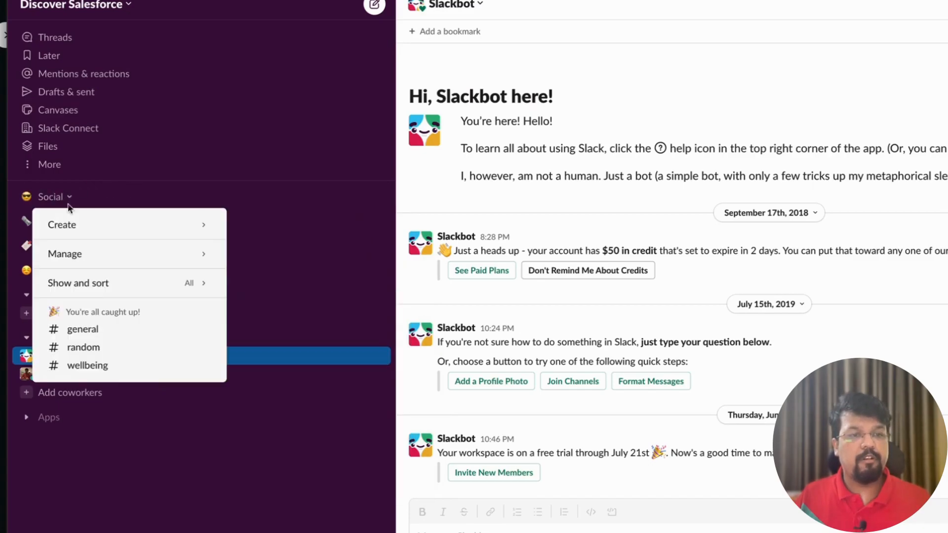
pyautogui.click(82, 188)
pyautogui.click(23, 197)
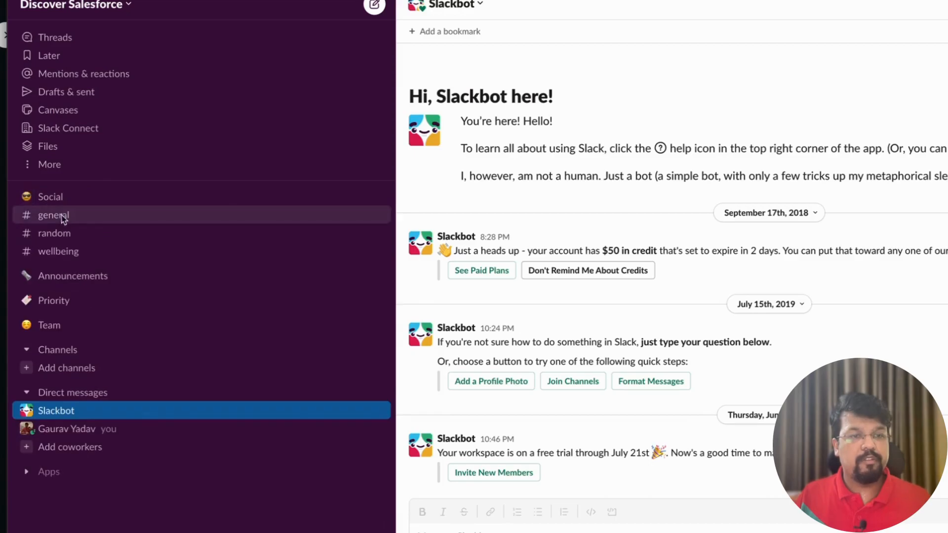
pyautogui.click(26, 275)
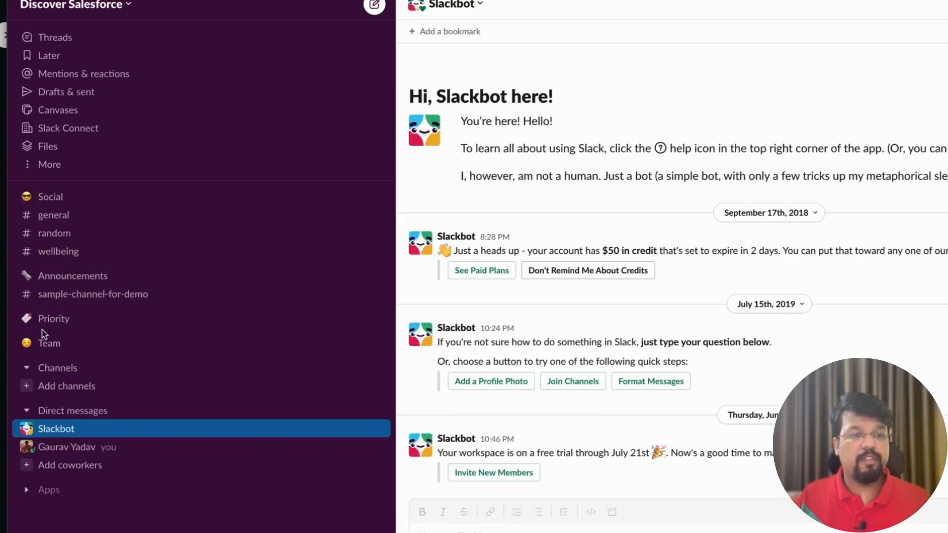
# Set the Priority section to show all channels and expand it
pyautogui.click(61, 325)
pyautogui.moveTo(148, 413)
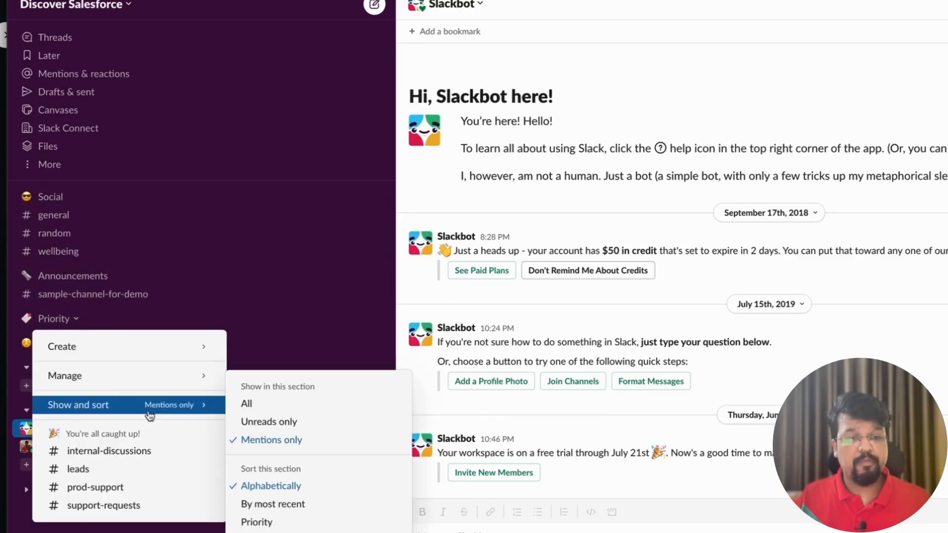
pyautogui.click(251, 421)
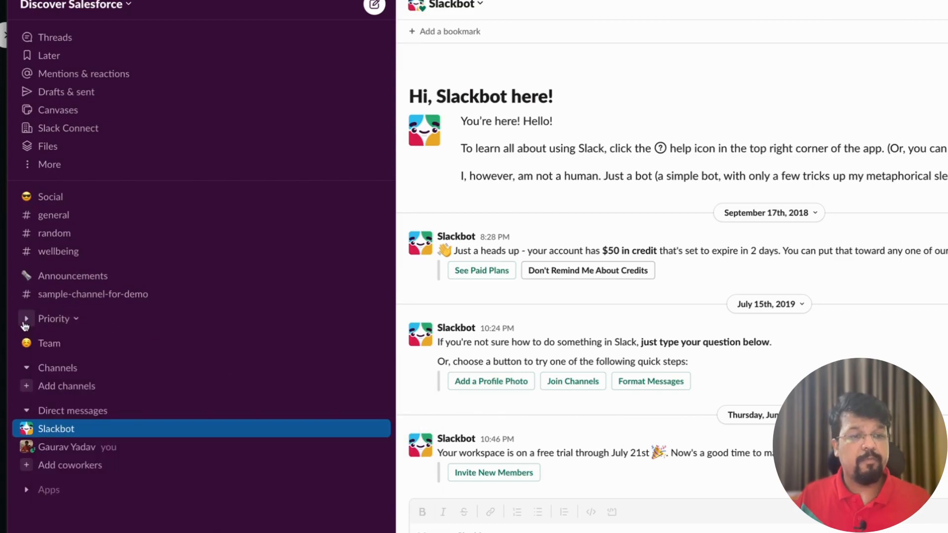
pyautogui.click(26, 318)
# Set the Team section to show all of its channels
pyautogui.click(57, 421)
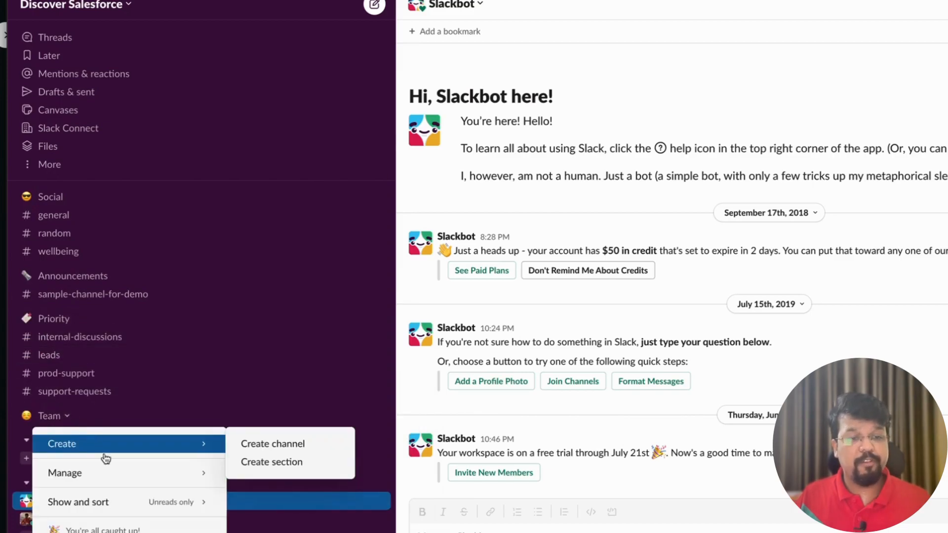
pyautogui.moveTo(118, 502)
pyautogui.click(271, 403)
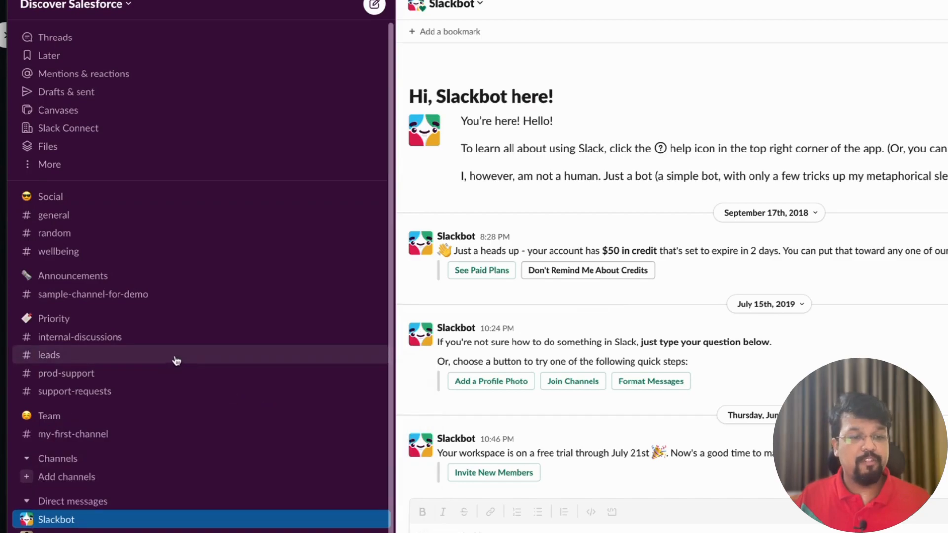
# Set the Social section to show unreads only, then review its options and list of hidden channels and close them
pyautogui.scroll(-1, 176, 360)
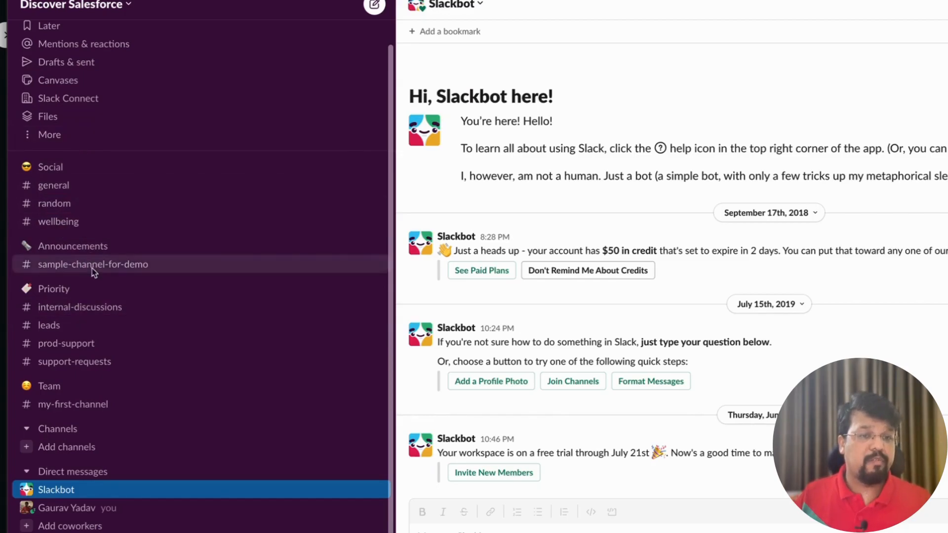
pyautogui.click(61, 170)
pyautogui.moveTo(117, 260)
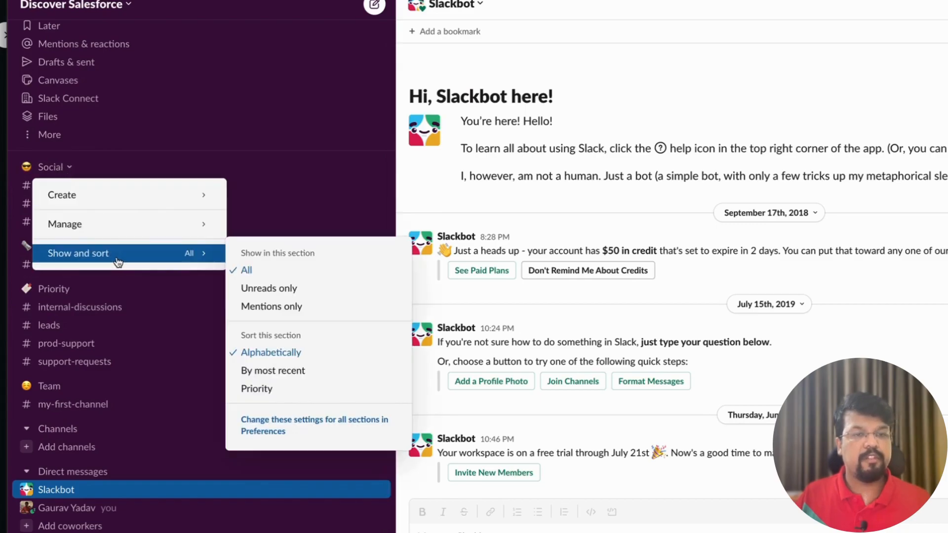
pyautogui.click(269, 290)
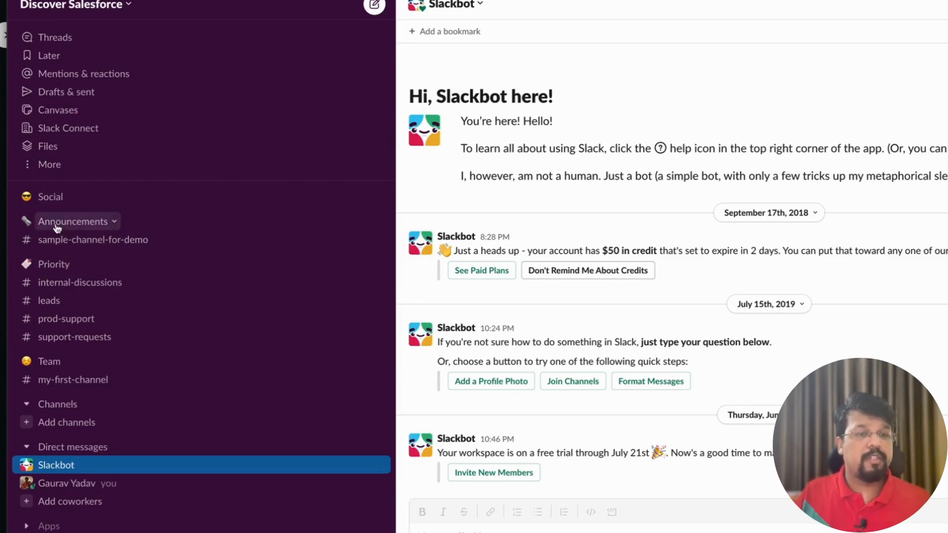
pyautogui.click(54, 197)
pyautogui.moveTo(138, 260)
pyautogui.moveTo(138, 284)
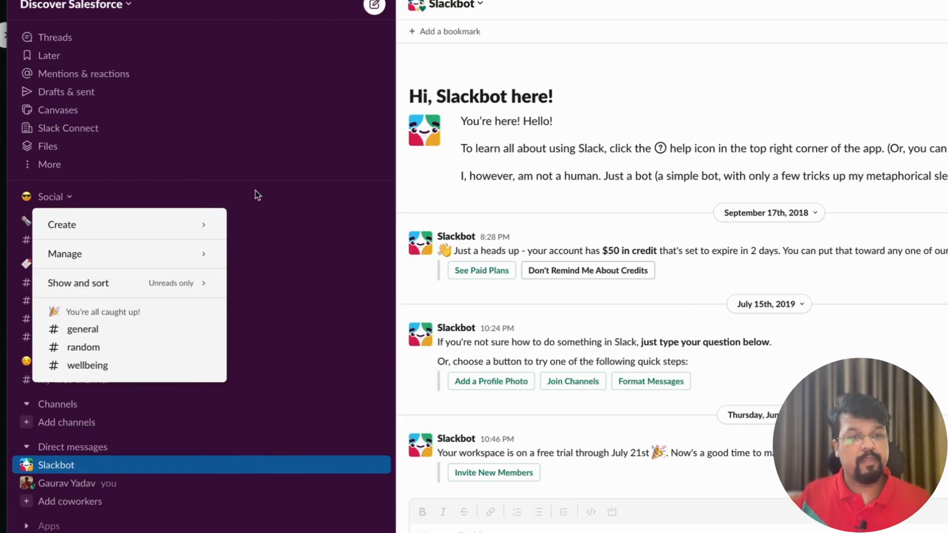
pyautogui.click(255, 190)
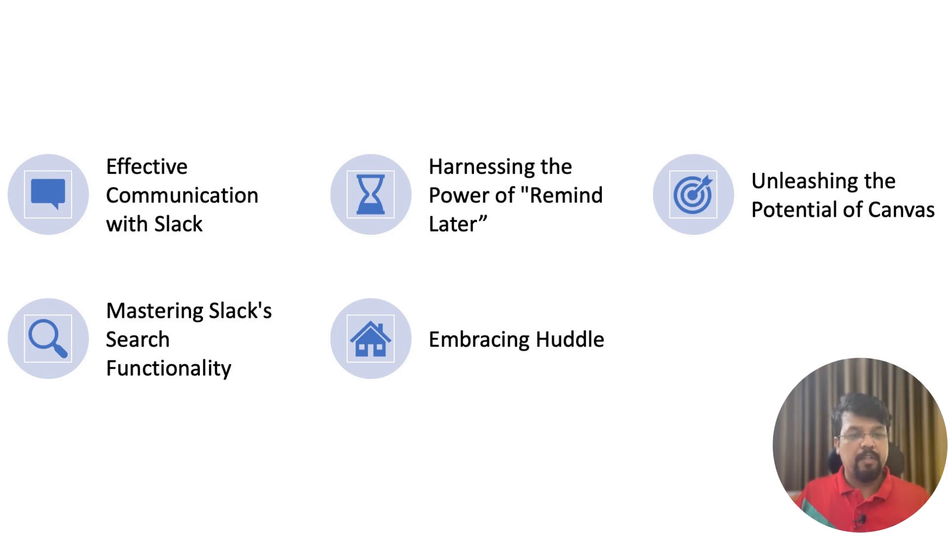
pyautogui.press('Right')
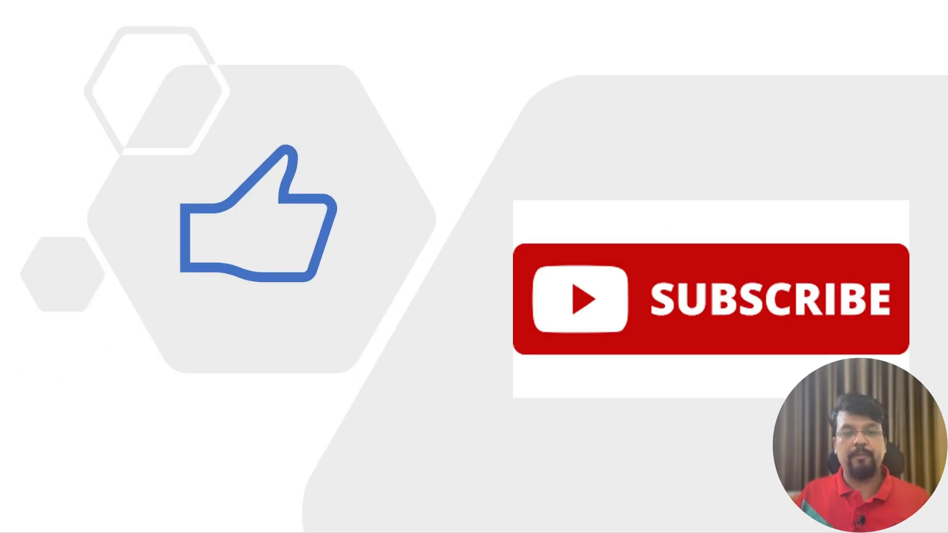